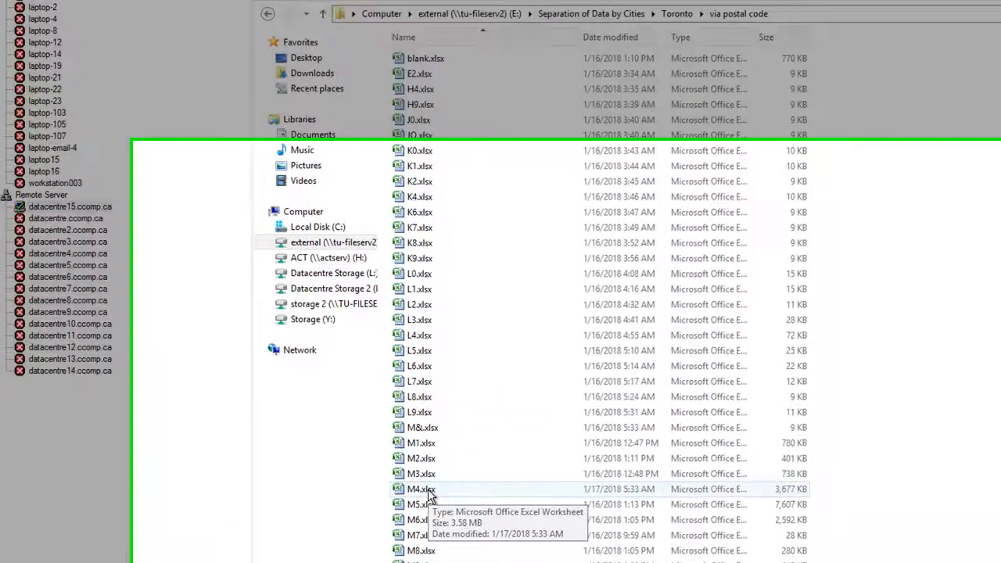
# Save a copy of M4.xlsx as the CSV (Comma delimited) file M4.csv in the same folder, and close the workbook without saving again
pyautogui.doubleClick(448, 515)
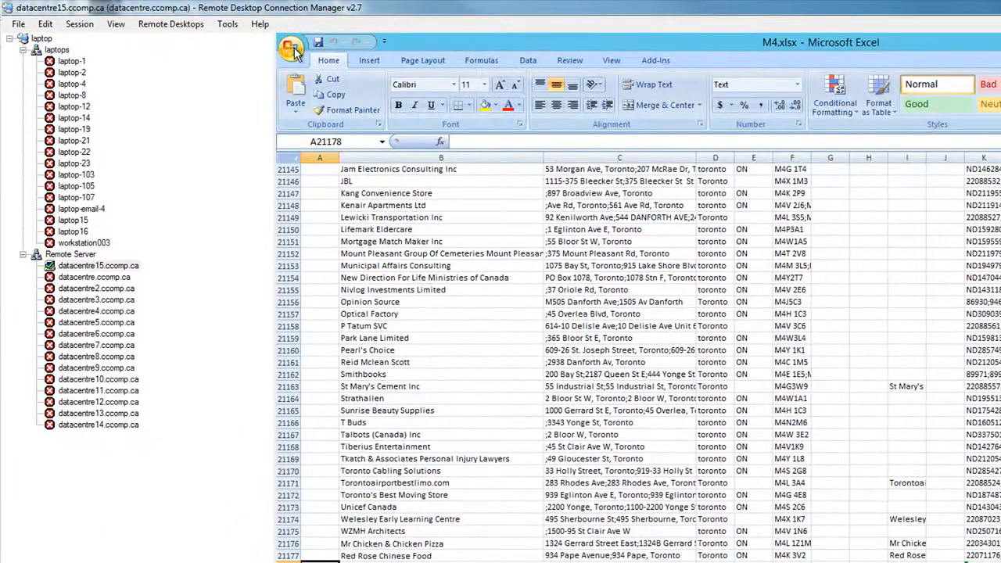
pyautogui.click(279, 32)
pyautogui.click(319, 175)
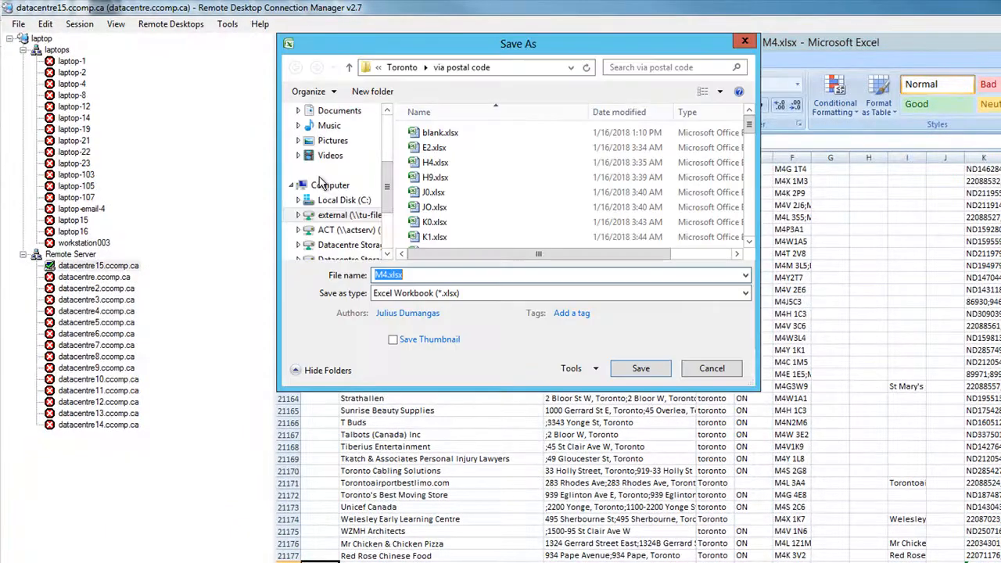
pyautogui.click(440, 294)
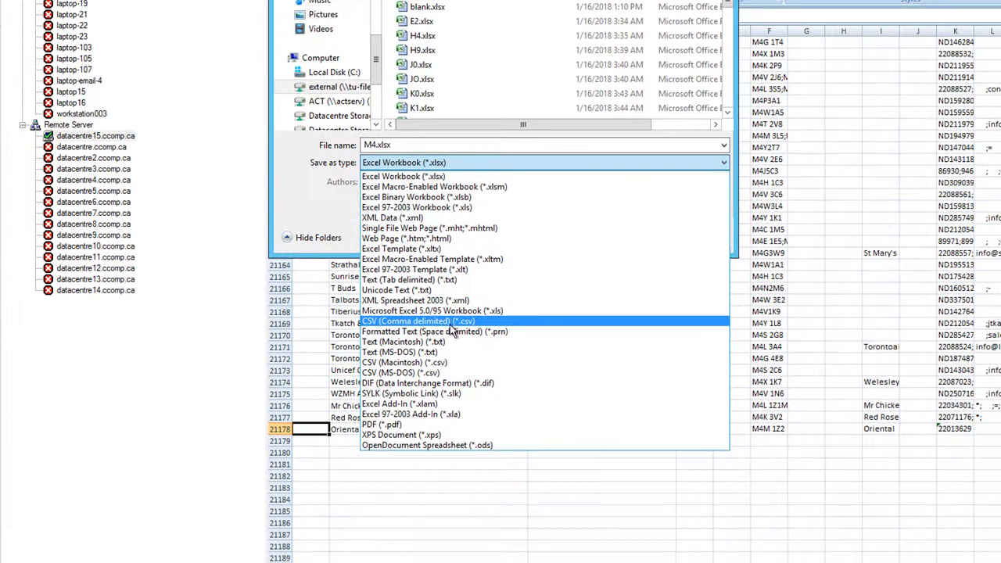
pyautogui.click(454, 324)
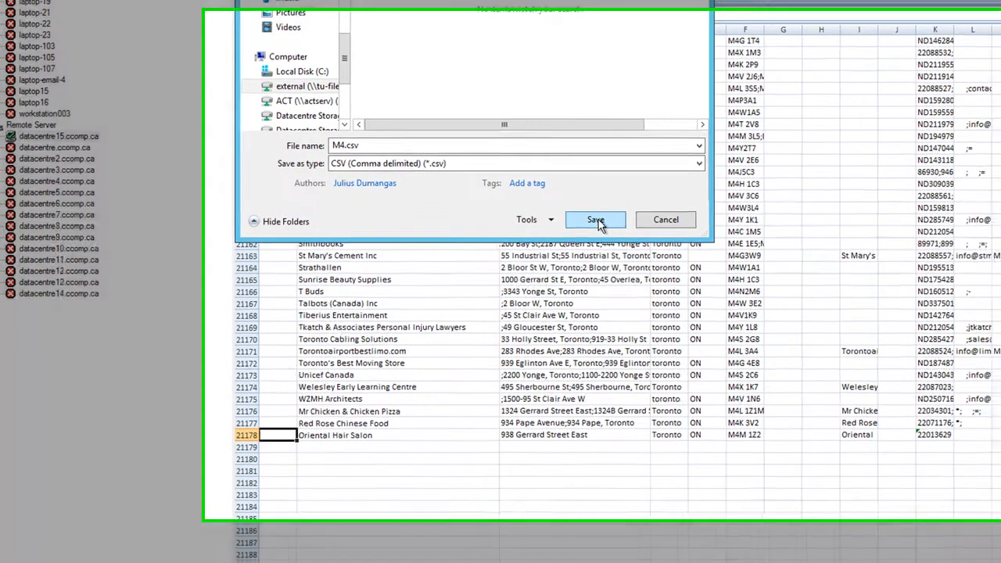
pyautogui.click(623, 218)
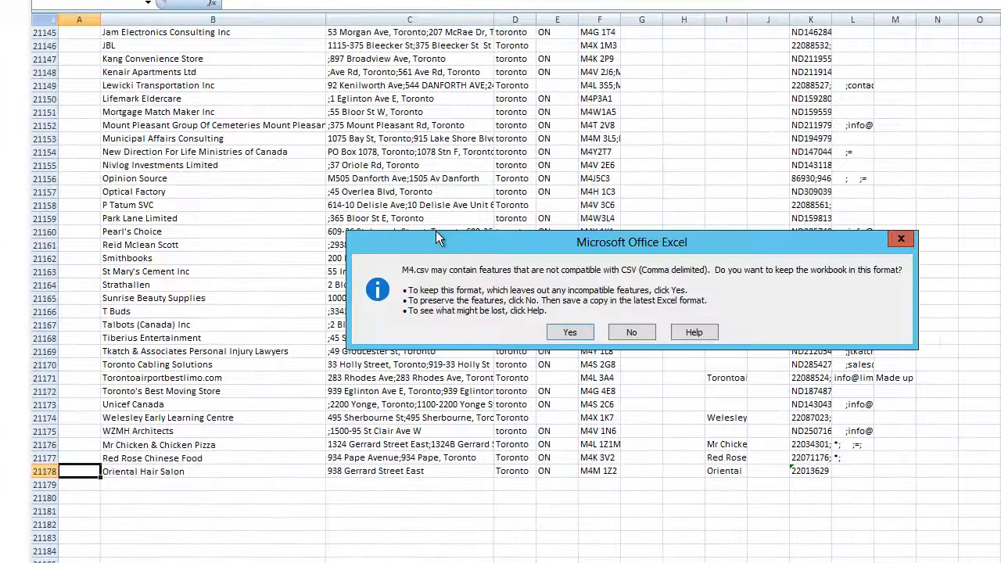
pyautogui.click(569, 332)
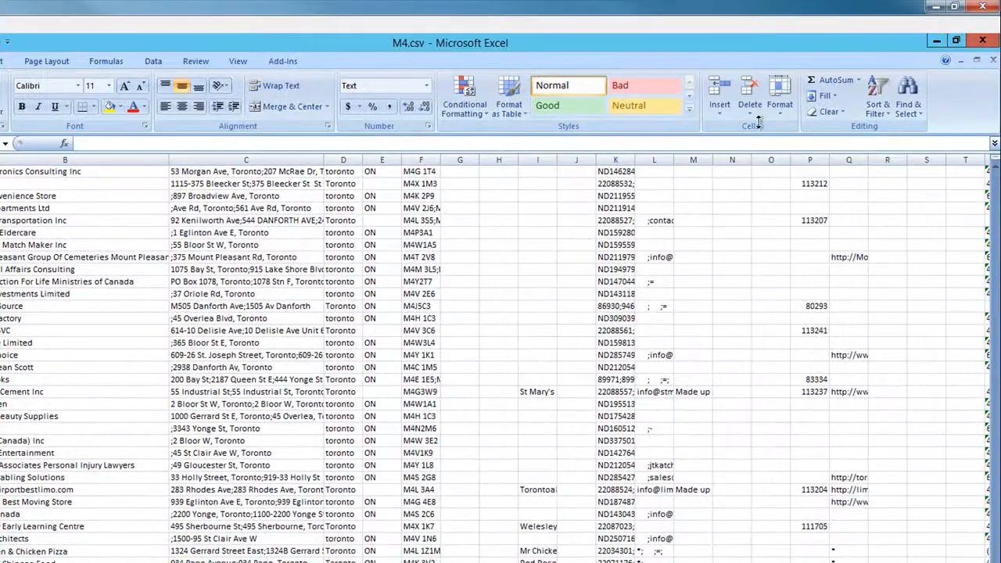
pyautogui.click(983, 40)
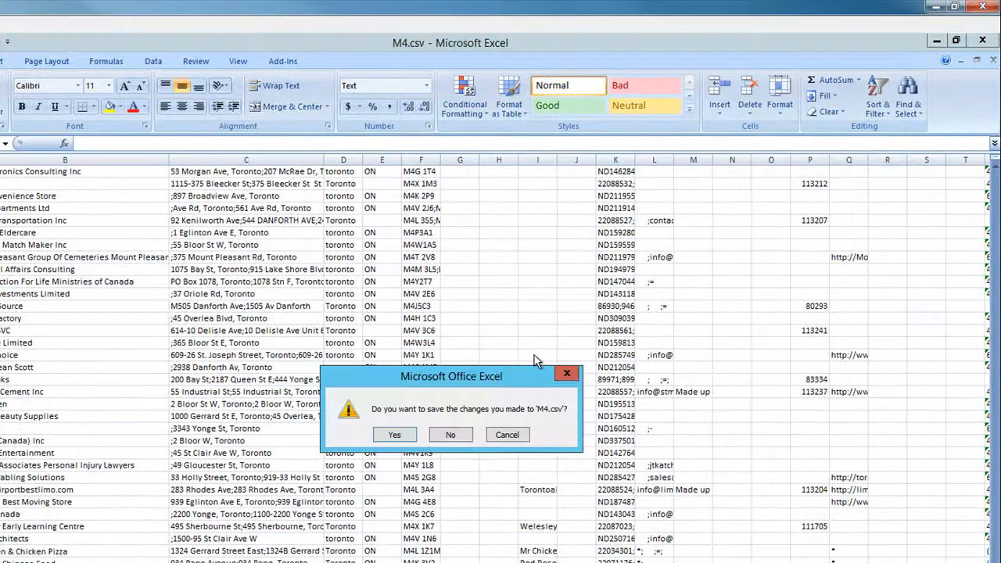
pyautogui.click(447, 437)
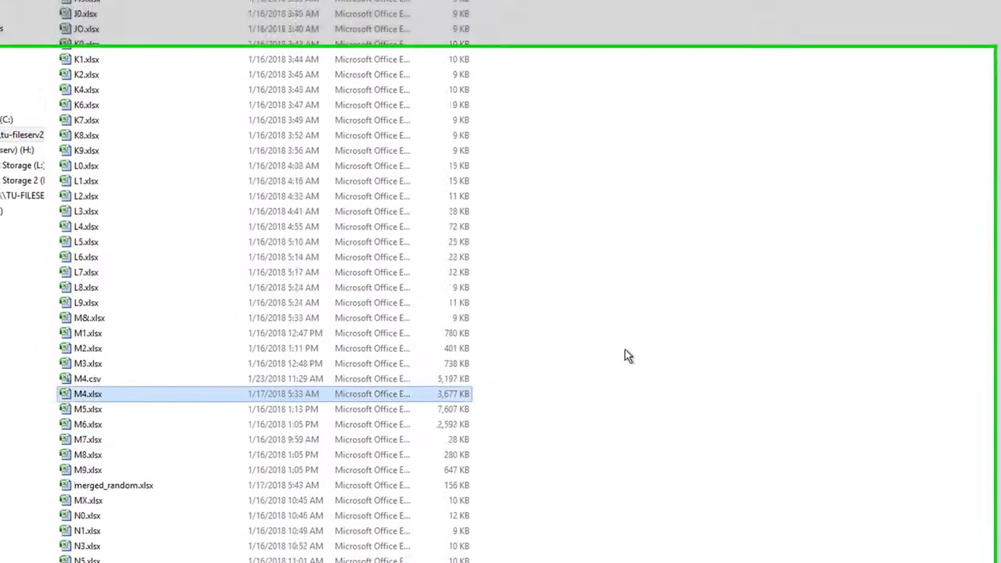
# Sort the files in the via postal code folder by type
pyautogui.scroll(-5, 289, 450)
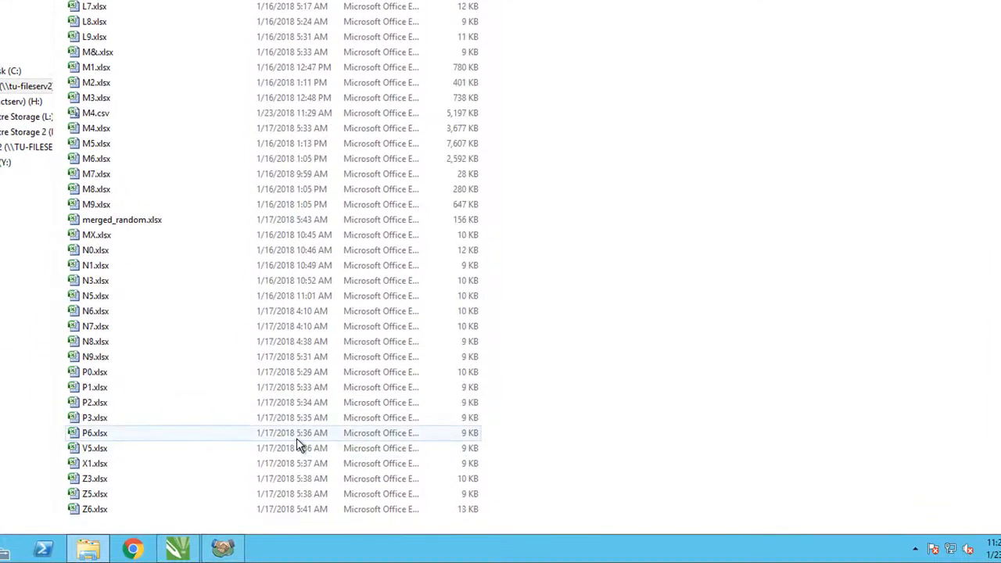
pyautogui.scroll(5, 518, 253)
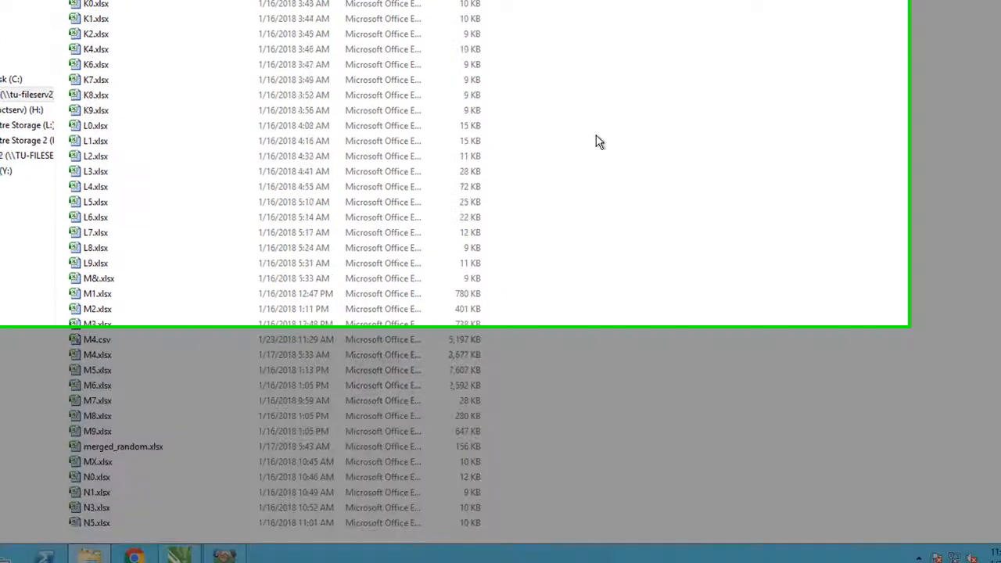
pyautogui.rightClick(595, 130)
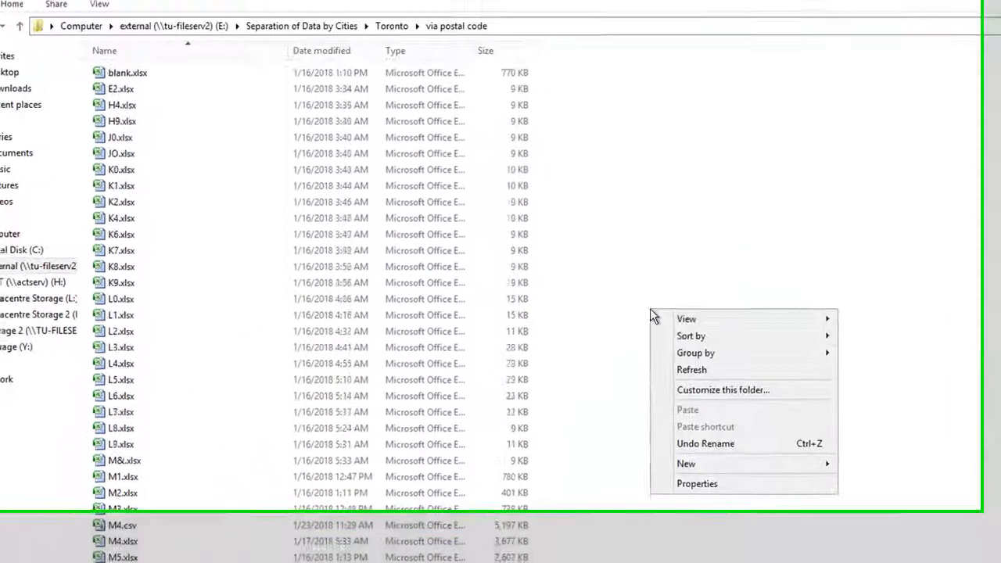
pyautogui.moveTo(666, 152)
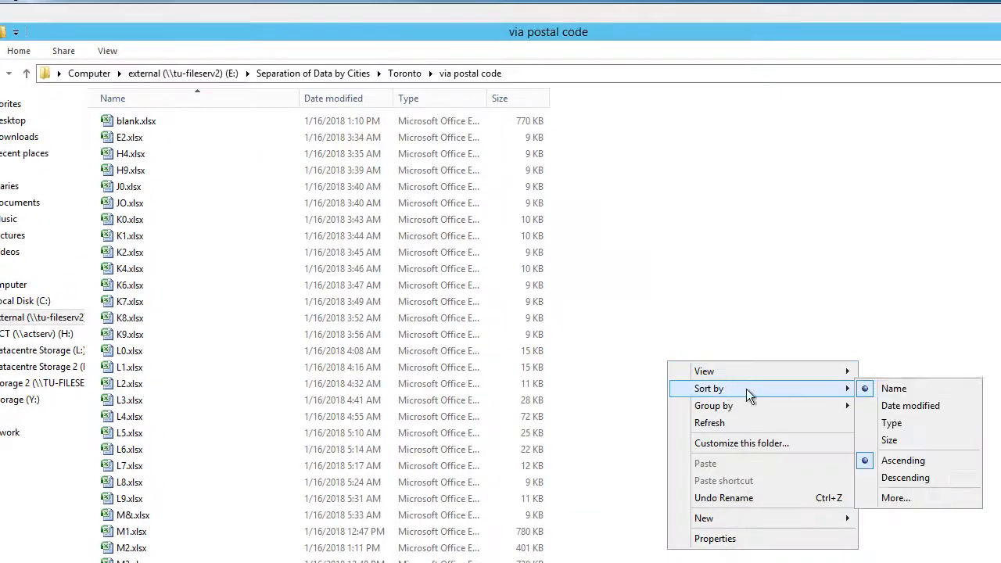
pyautogui.click(889, 422)
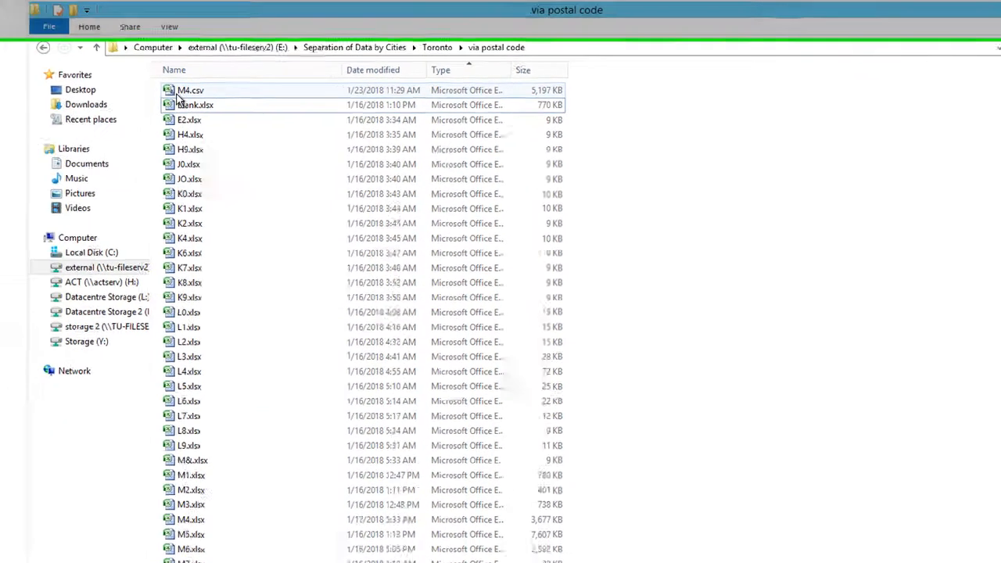
# Switch to Sage ACT! and open the toronto.pad database from the ACT (H:) drive
pyautogui.click(393, 552)
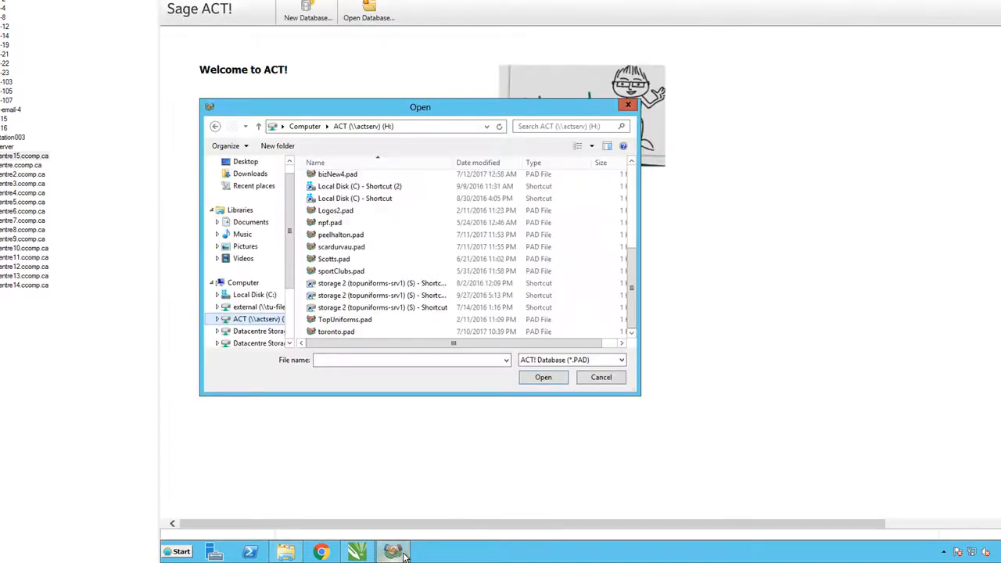
pyautogui.moveTo(497, 109); pyautogui.dragTo(629, 81)
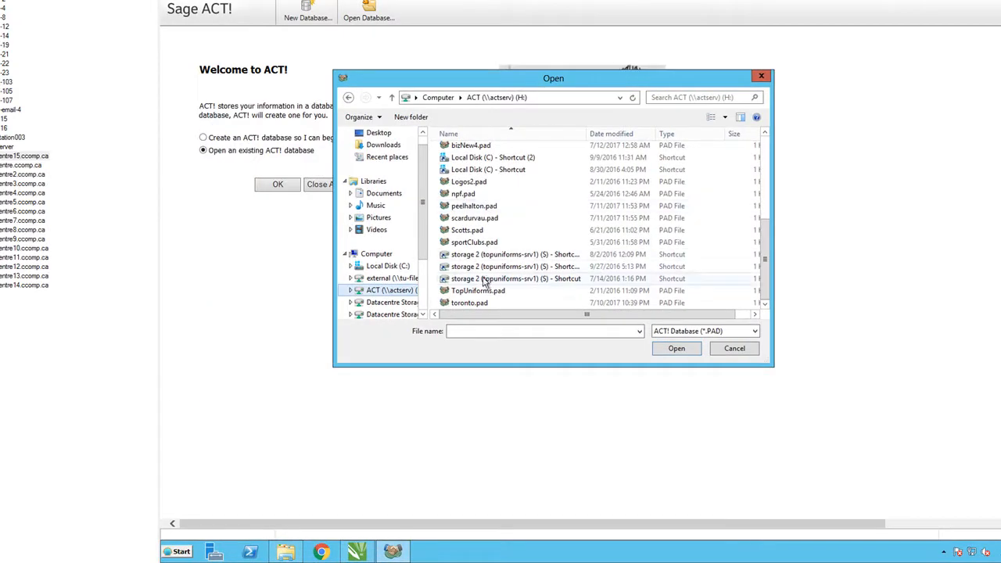
pyautogui.doubleClick(469, 302)
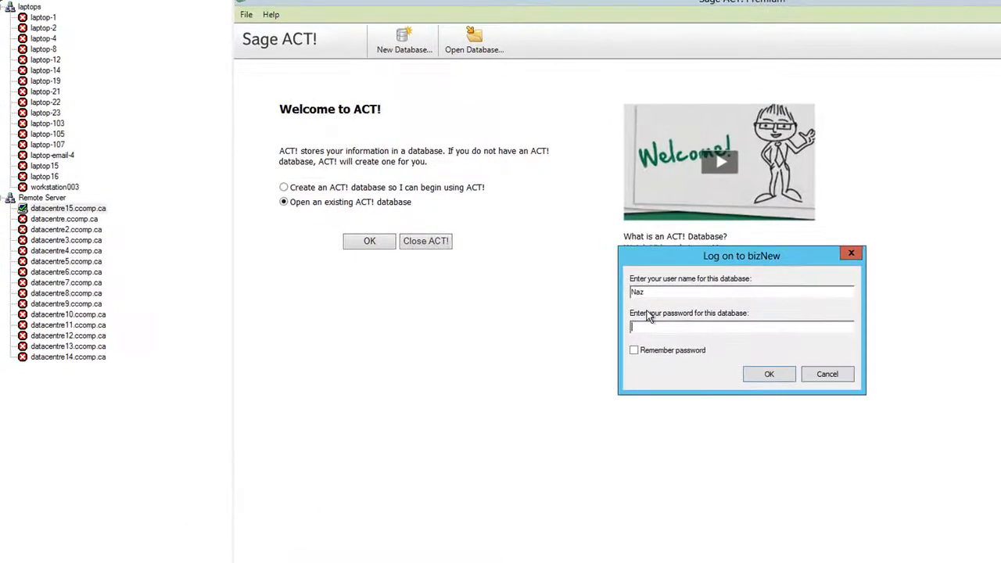
# Log on to the bizNew database with the account's user name and password
pyautogui.moveTo(609, 272); pyautogui.dragTo(380, 245)
pyautogui.write('Maryam')
pyautogui.press('Return')
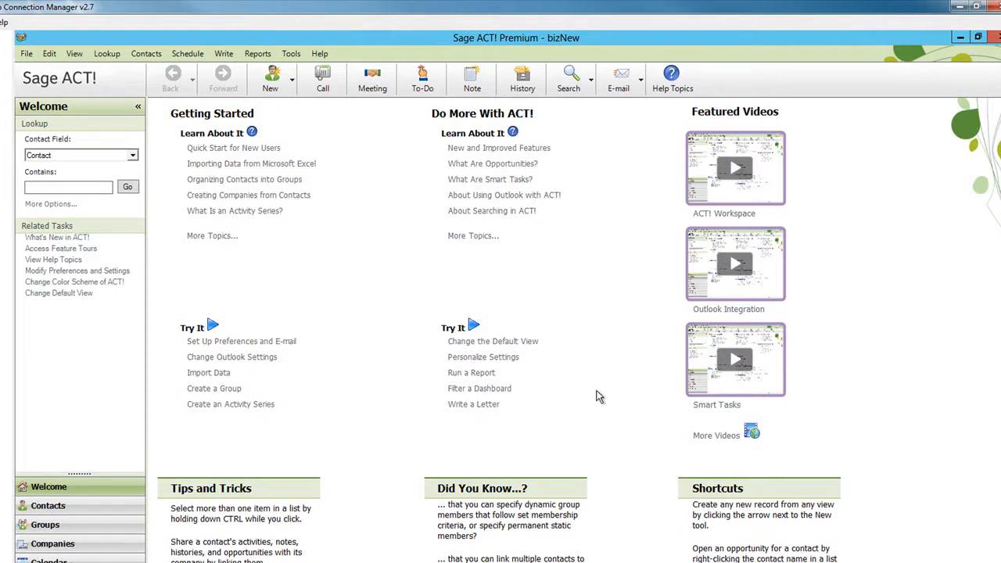
# Review the duplicate checking settings for contact records in the admin preferences
pyautogui.click(297, 55)
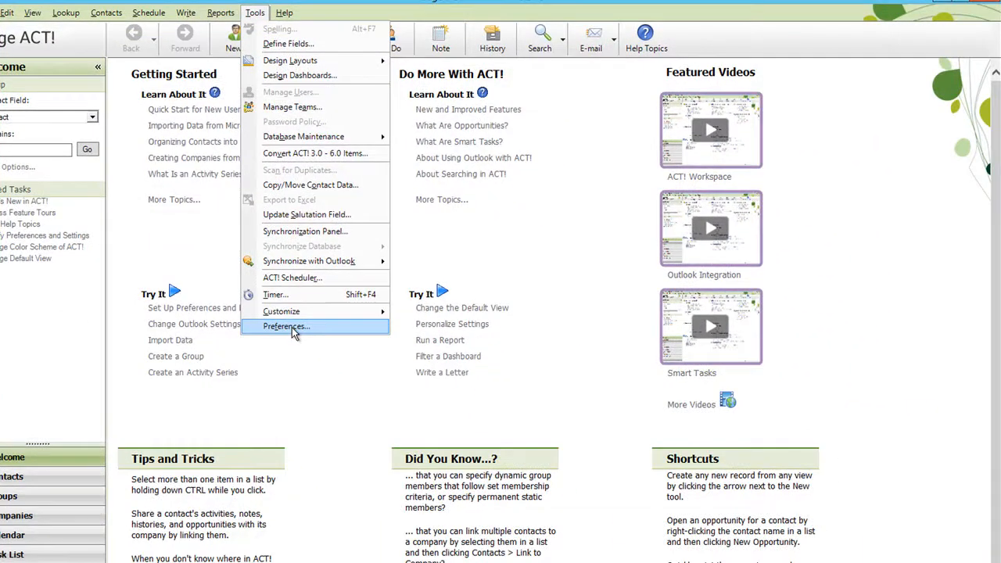
pyautogui.click(291, 329)
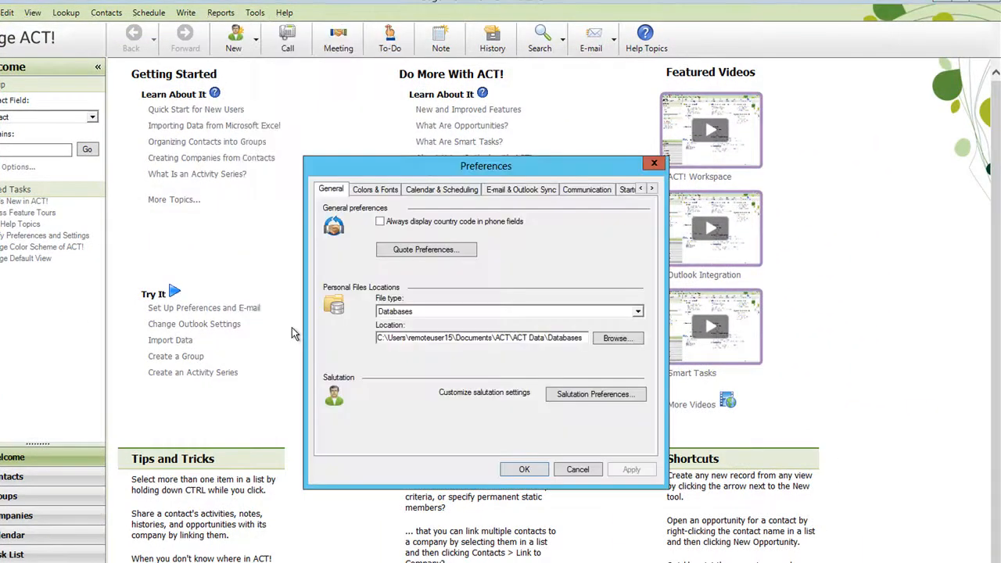
pyautogui.click(629, 190)
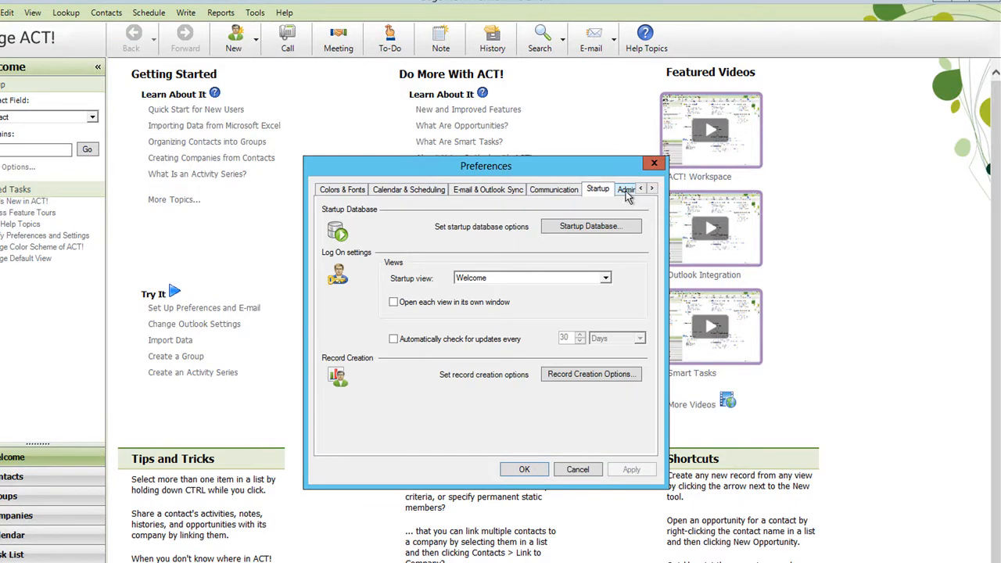
pyautogui.click(628, 191)
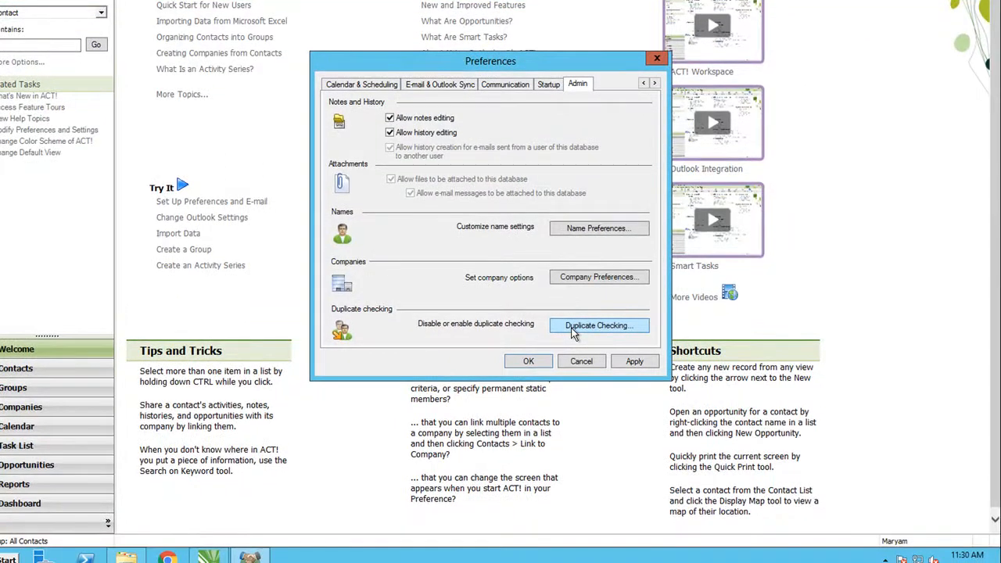
pyautogui.click(573, 329)
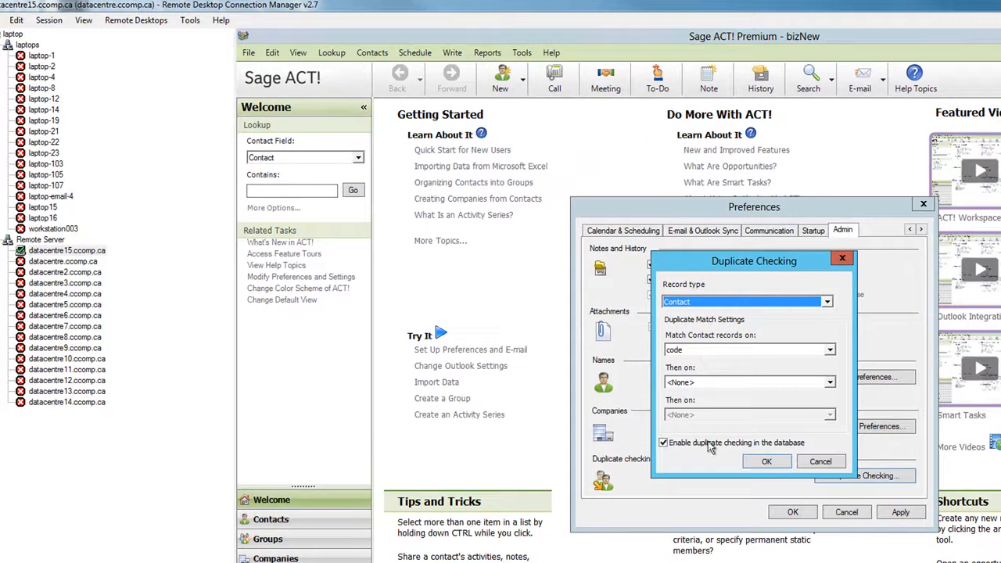
pyautogui.click(751, 461)
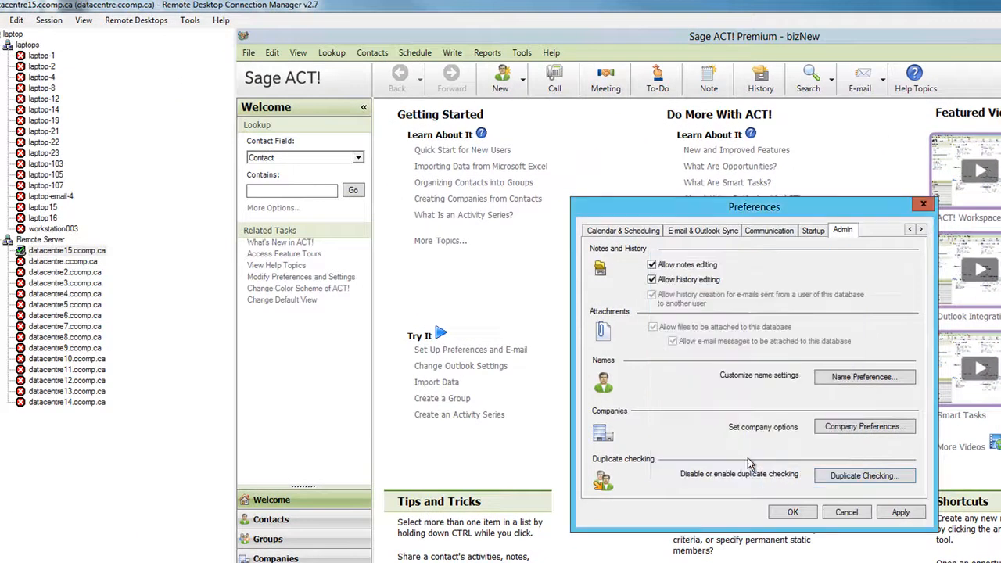
pyautogui.click(792, 513)
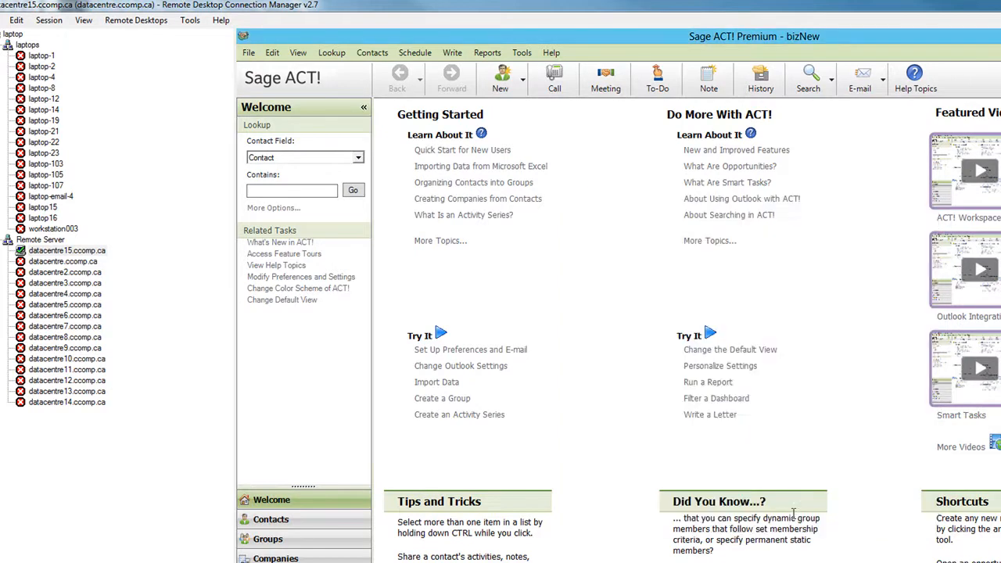
# Start a data import and set the source file type to Text - separated by Commas
pyautogui.click(248, 53)
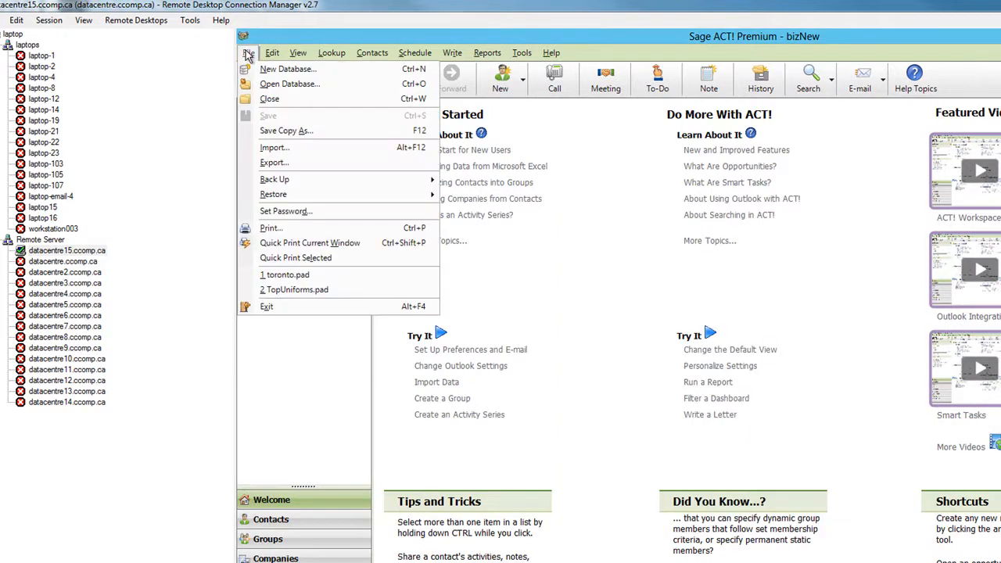
pyautogui.click(276, 149)
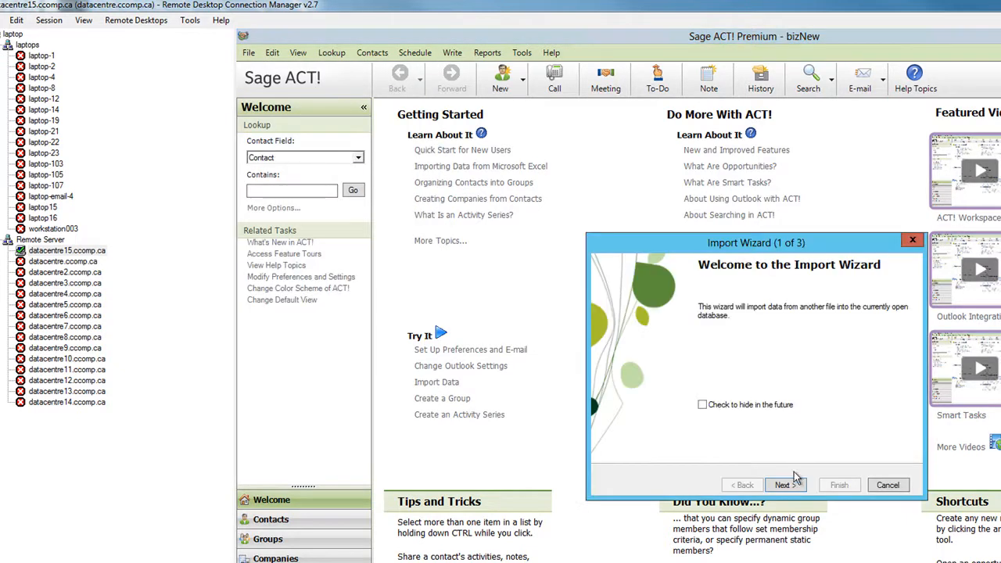
pyautogui.click(786, 485)
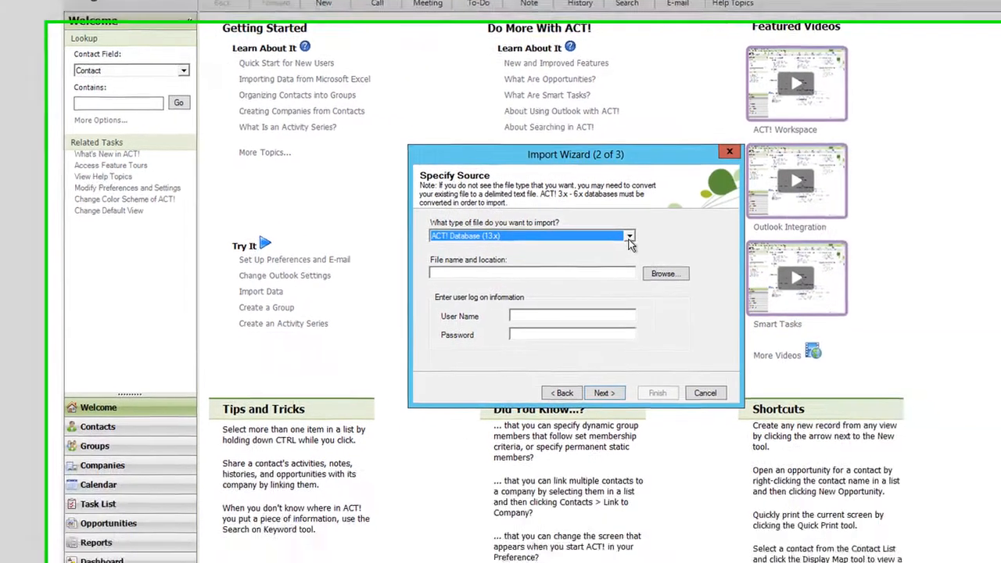
pyautogui.click(792, 316)
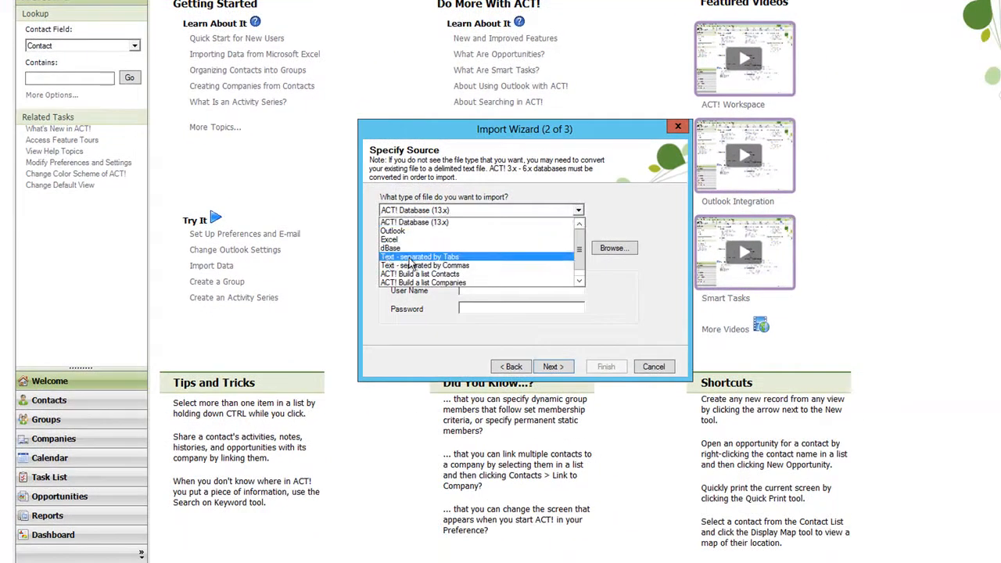
pyautogui.click(450, 266)
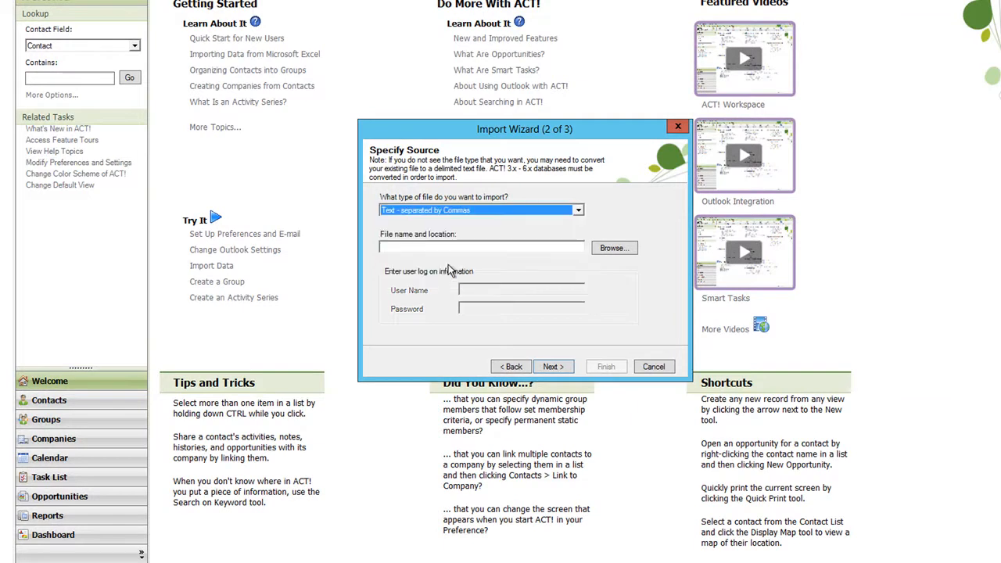
# Choose M4.csv as the import source from Separation of Data by Cities > Toronto > via postal code on the external (E:) drive
pyautogui.click(614, 250)
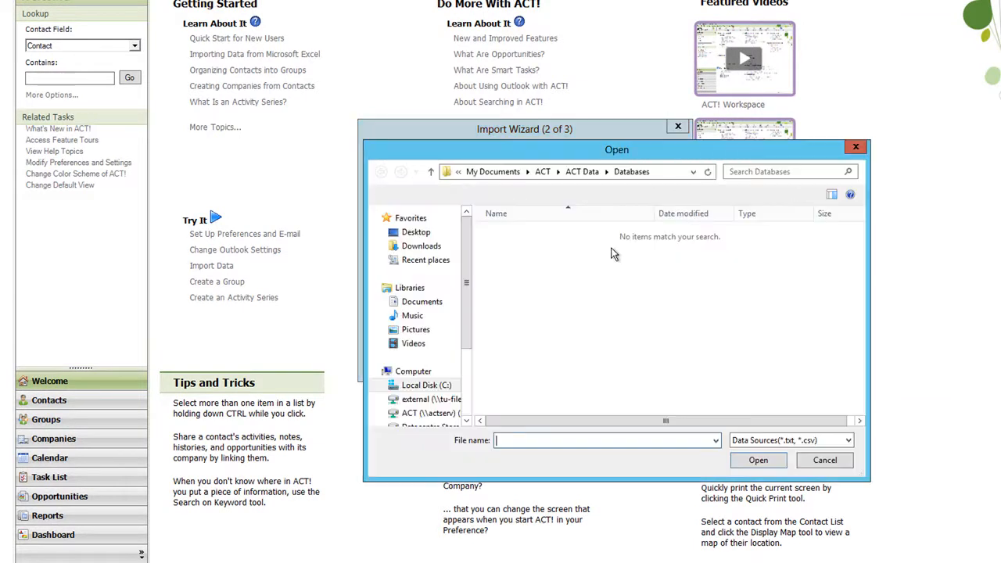
pyautogui.click(438, 400)
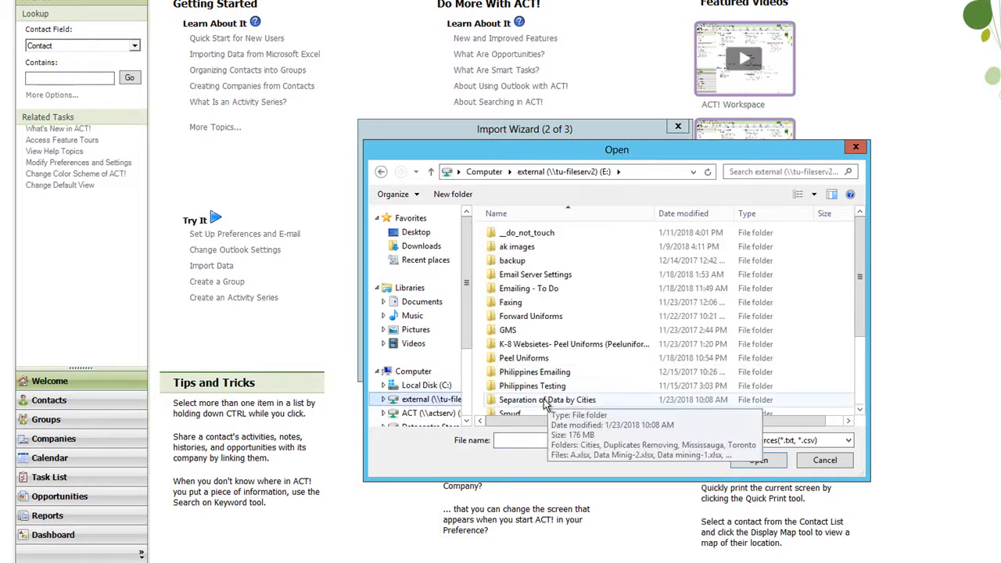
pyautogui.doubleClick(549, 400)
pyautogui.doubleClick(520, 275)
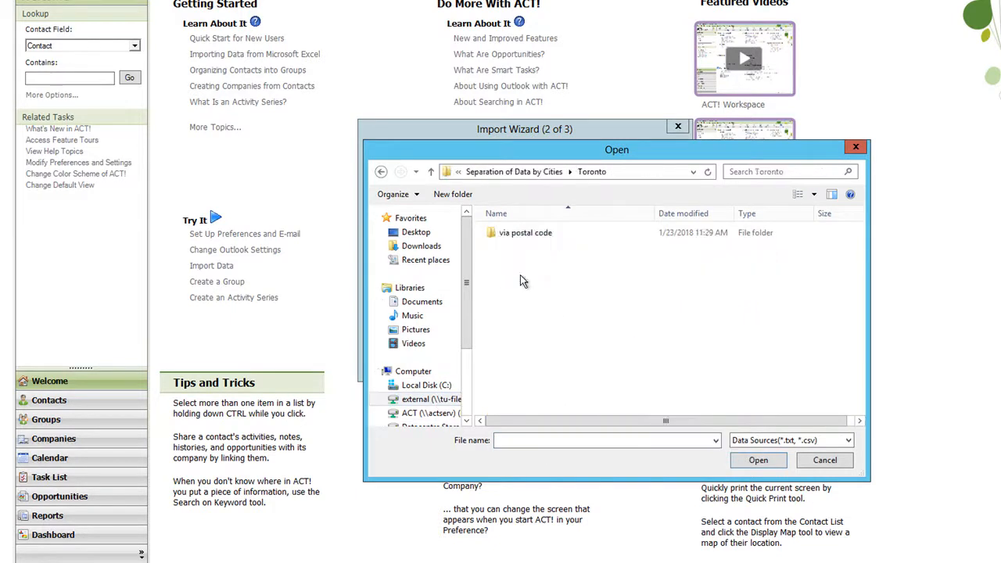
pyautogui.doubleClick(521, 232)
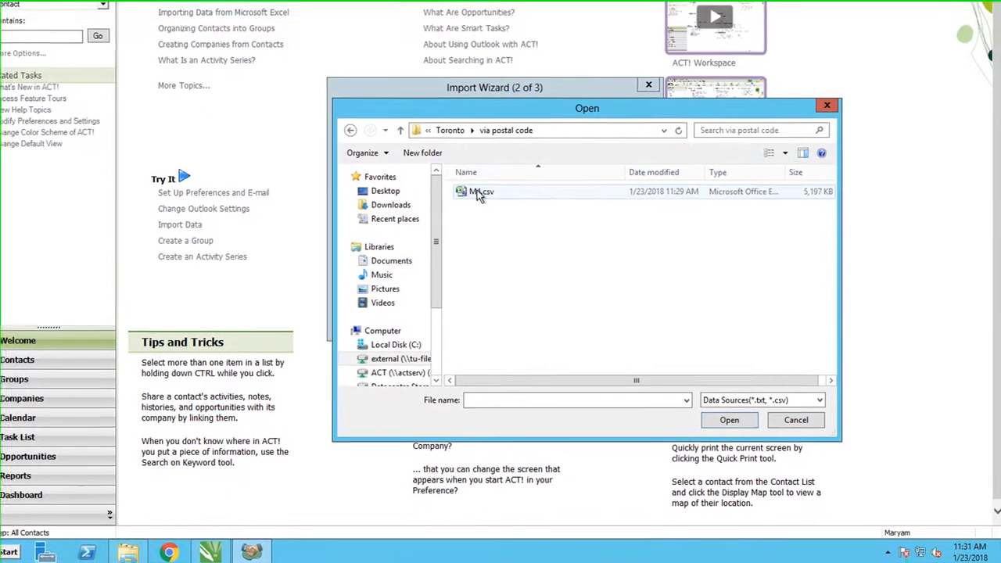
pyautogui.click(509, 237)
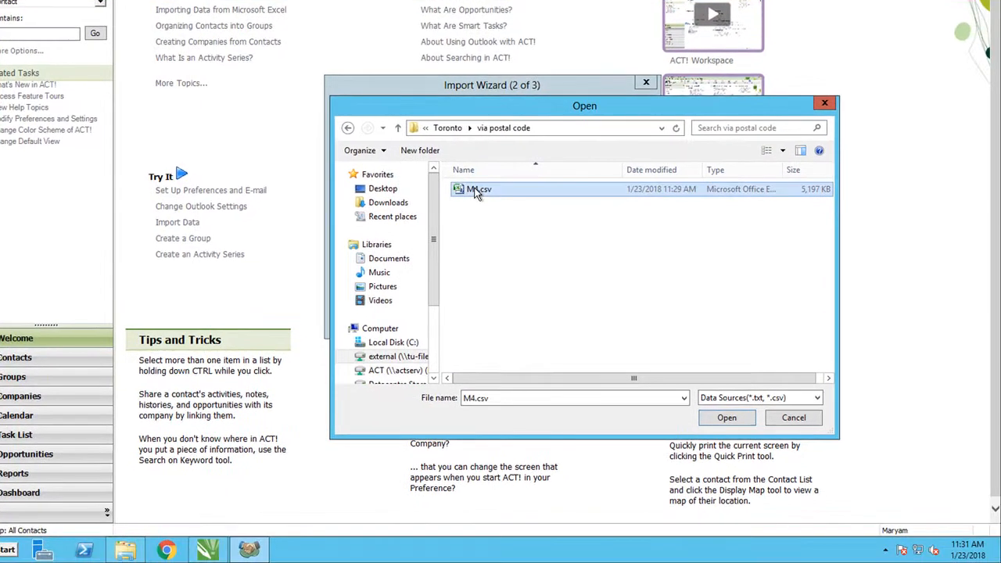
pyautogui.click(716, 422)
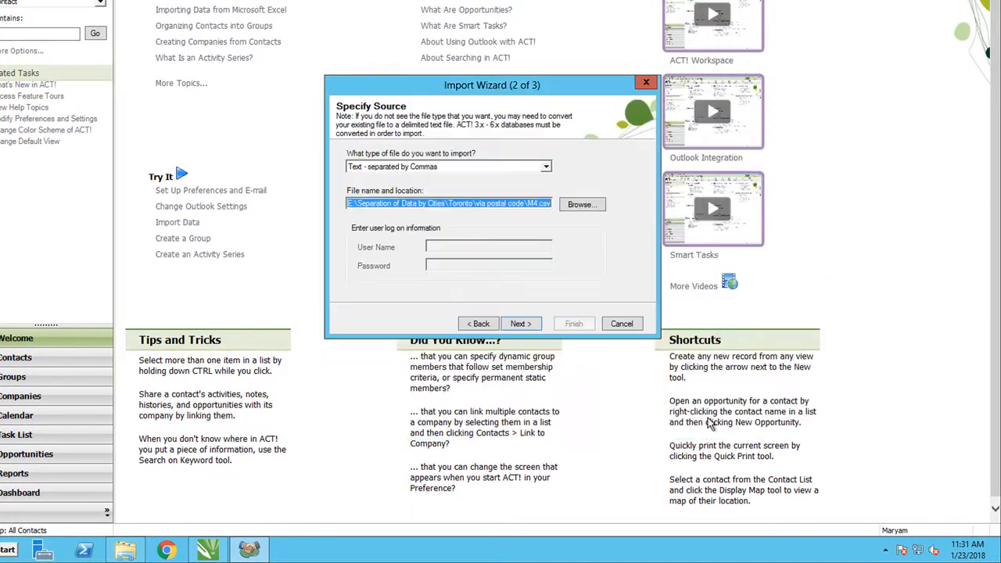
# Set up a custom import of Contact records without importing the first record, and proceed to the contact field mapping
pyautogui.click(521, 324)
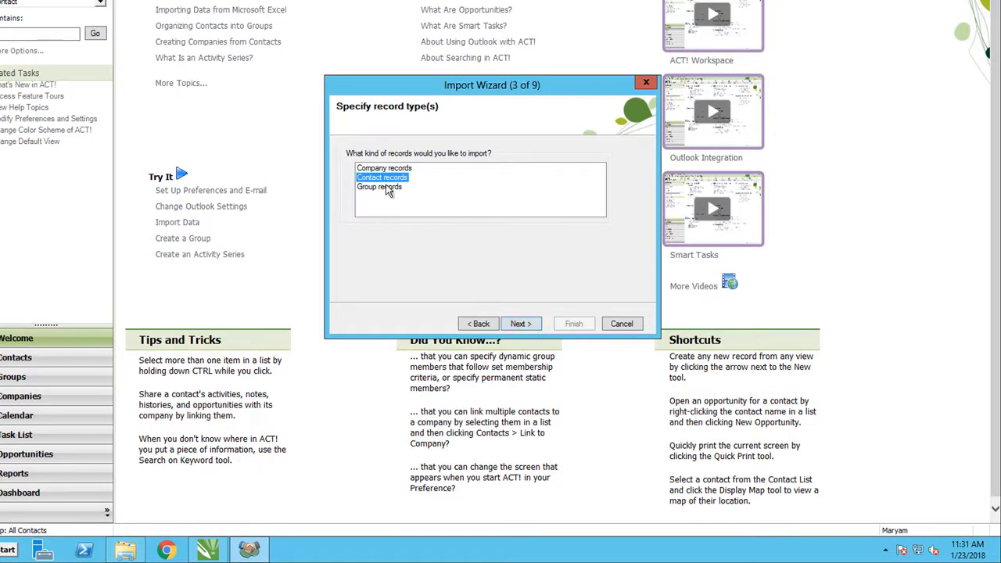
pyautogui.click(521, 324)
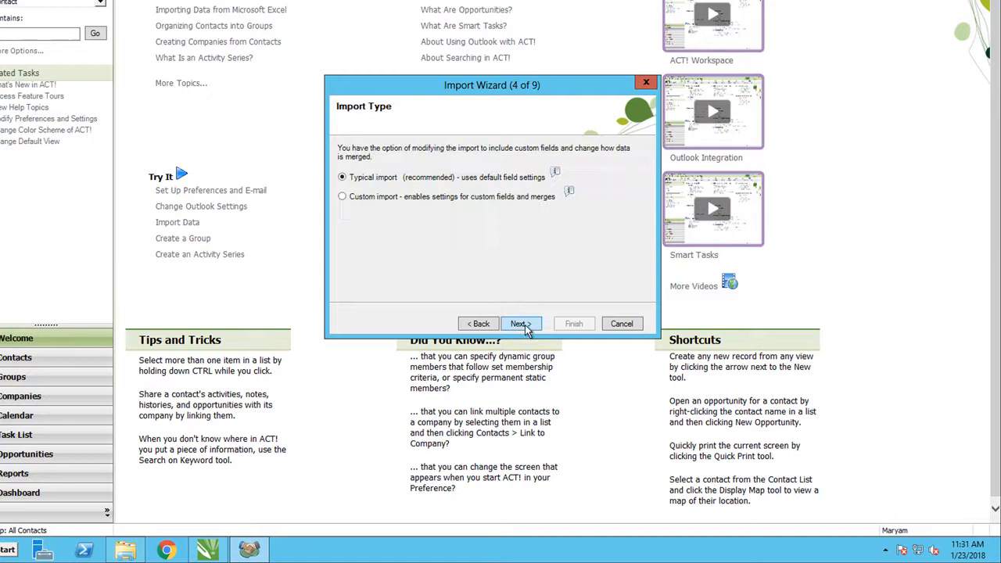
pyautogui.click(342, 198)
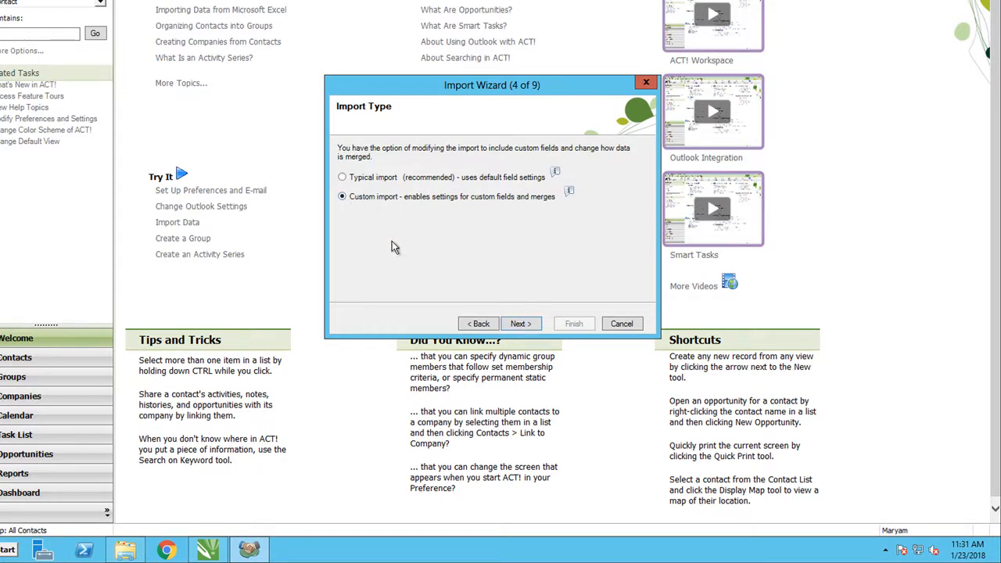
pyautogui.click(519, 323)
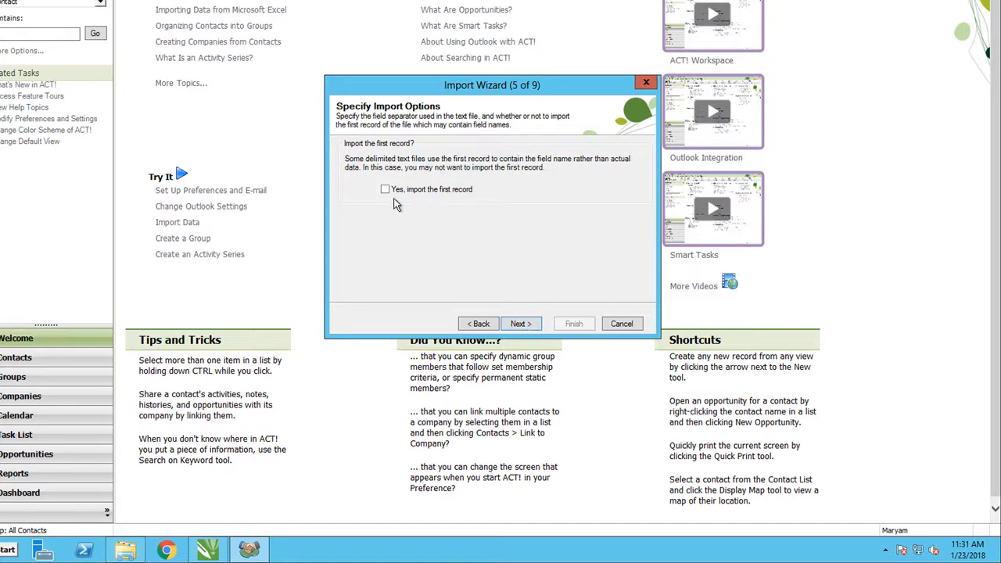
pyautogui.click(528, 331)
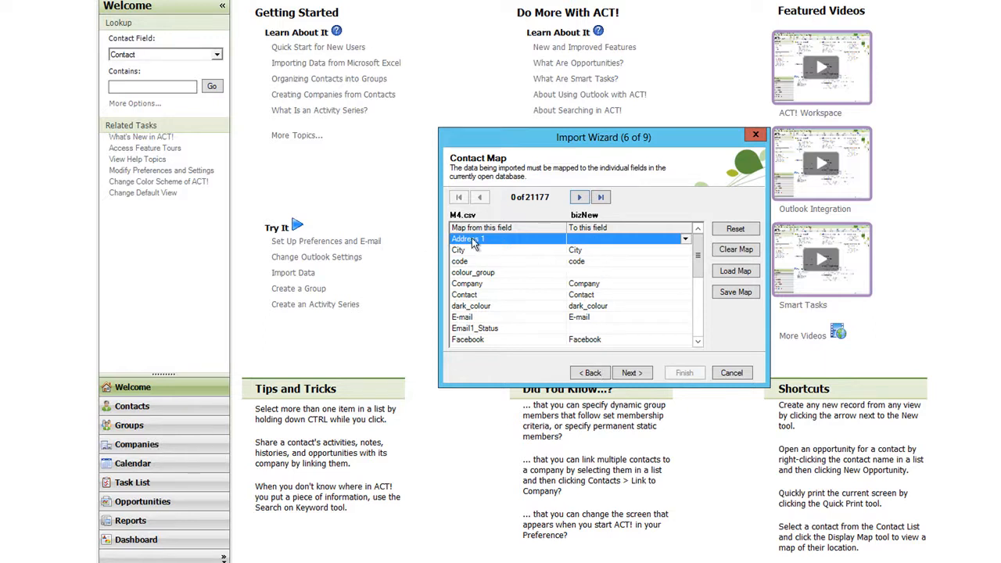
# Map the source field Address 1 to Address Line 1 and colour_group to ColourGroupF
pyautogui.click(587, 242)
pyautogui.scroll(-1, 588, 244)
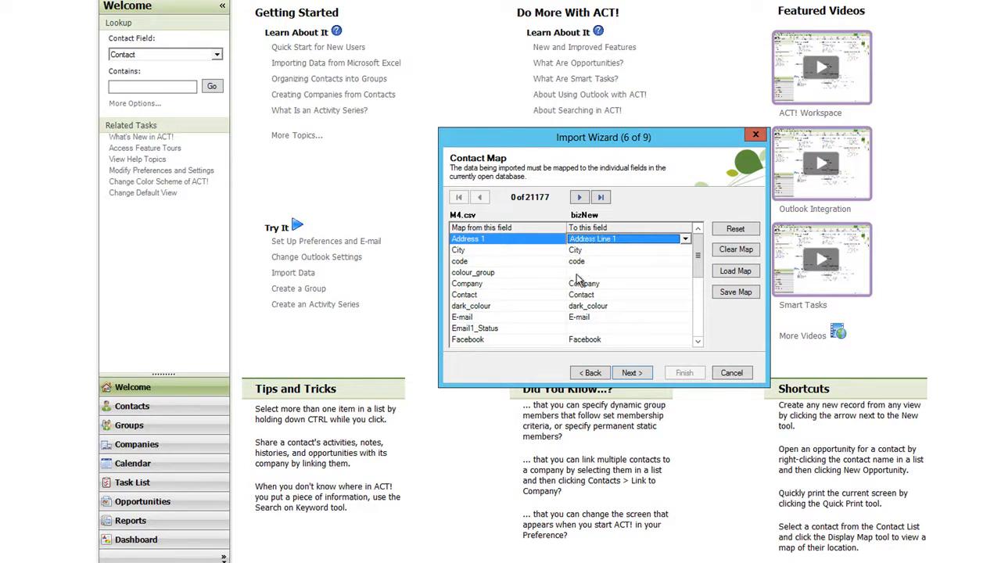
pyautogui.click(587, 273)
pyautogui.press('c')
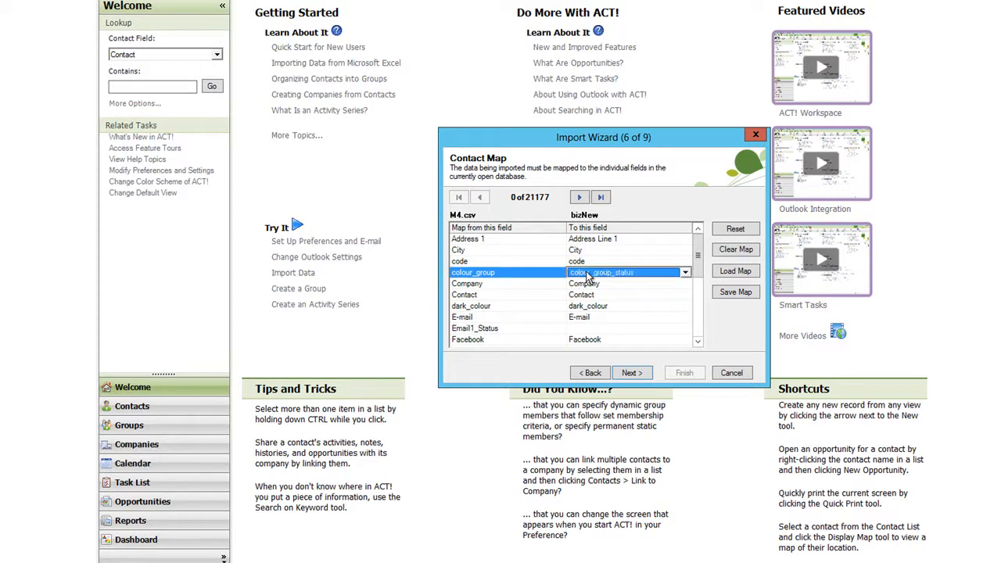
pyautogui.press('c')
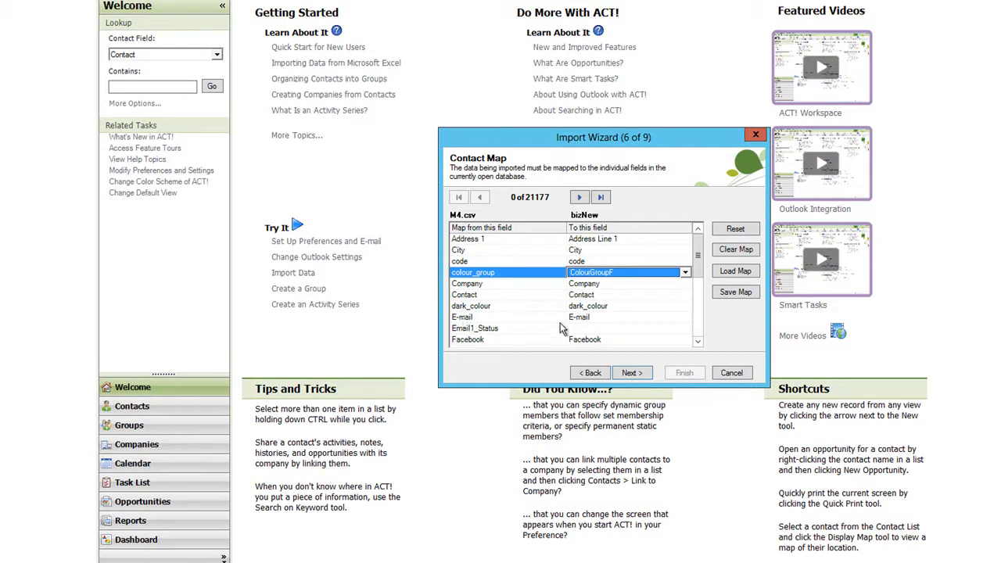
# Map the source field Email1_Status to Email Staus and logo_url to Logo URL
pyautogui.click(587, 333)
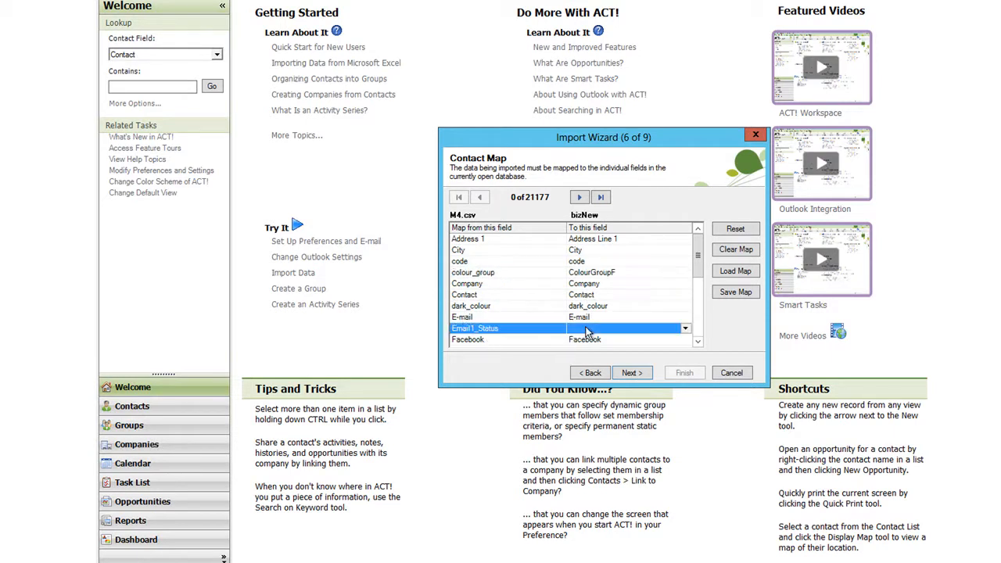
pyautogui.press('e')
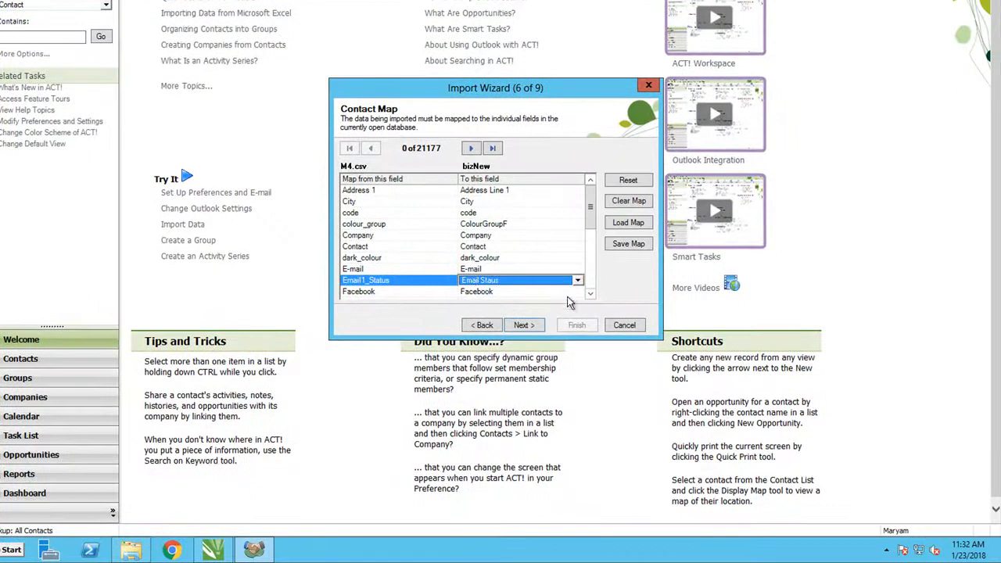
pyautogui.click(590, 294)
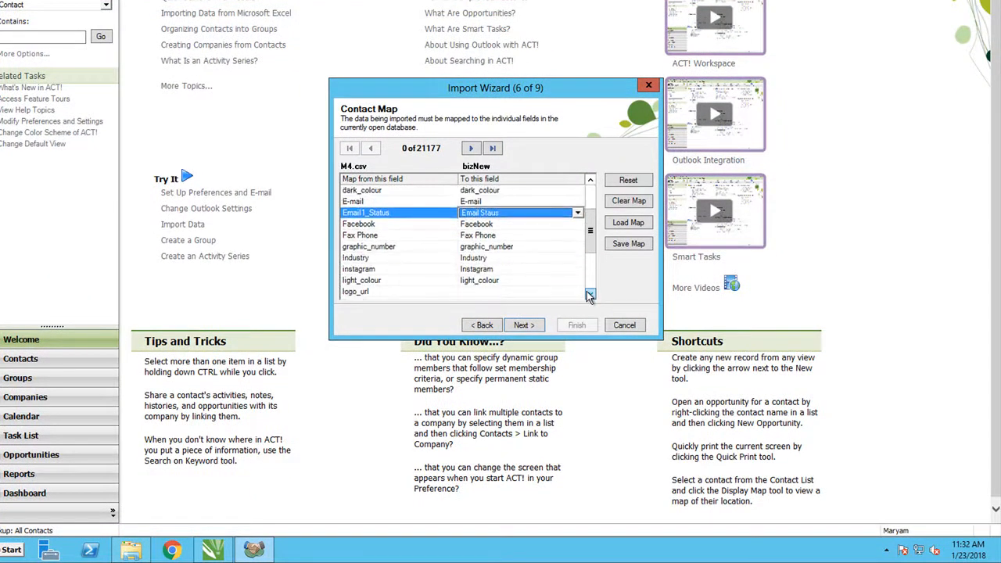
pyautogui.click(588, 294)
pyautogui.click(589, 294)
pyautogui.click(588, 293)
pyautogui.click(589, 293)
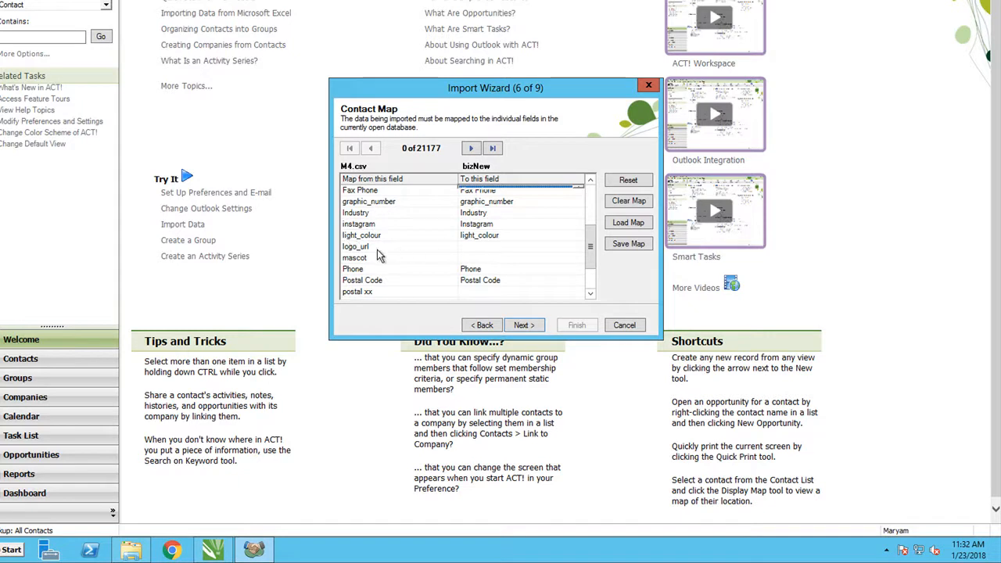
pyautogui.click(486, 247)
pyautogui.write('logo')
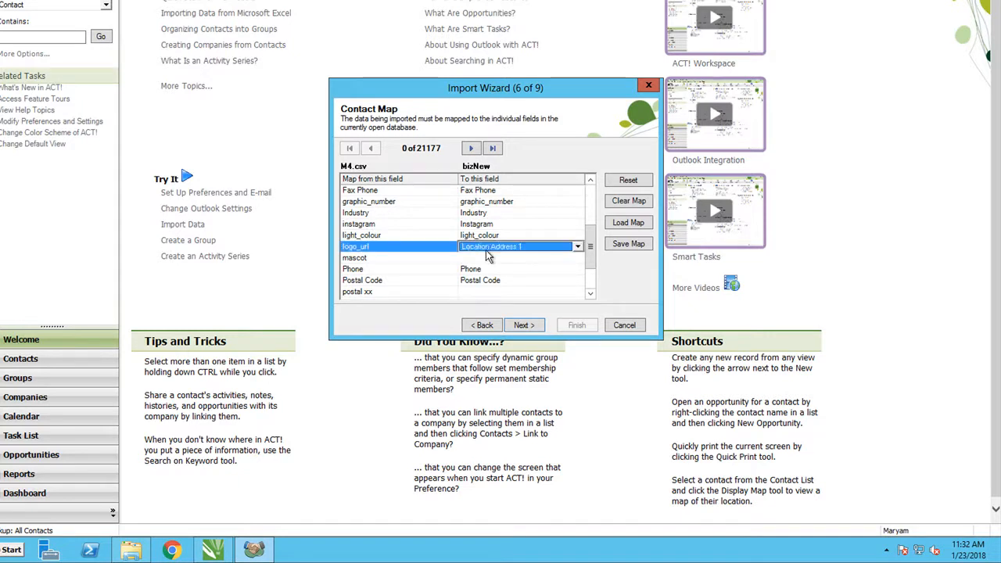
pyautogui.press('Down')
# Map the source field mascot to Short Name Line 2
pyautogui.click(473, 259)
pyautogui.click(475, 262)
pyautogui.scroll(-5, 475, 262)
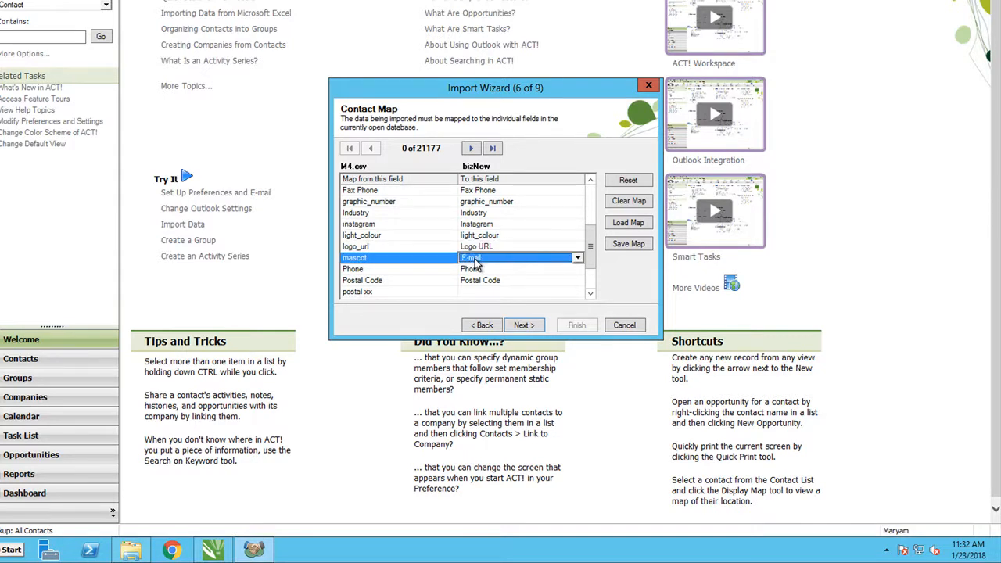
pyautogui.scroll(-3, 476, 263)
# Map the source field postal xx to the Result field of the bizNew database
pyautogui.click(590, 296)
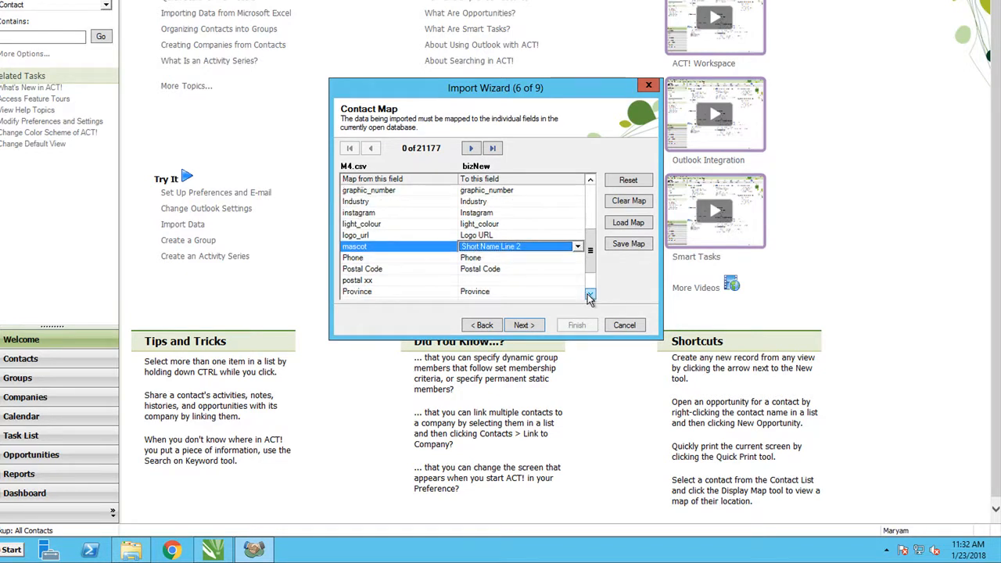
pyautogui.click(590, 295)
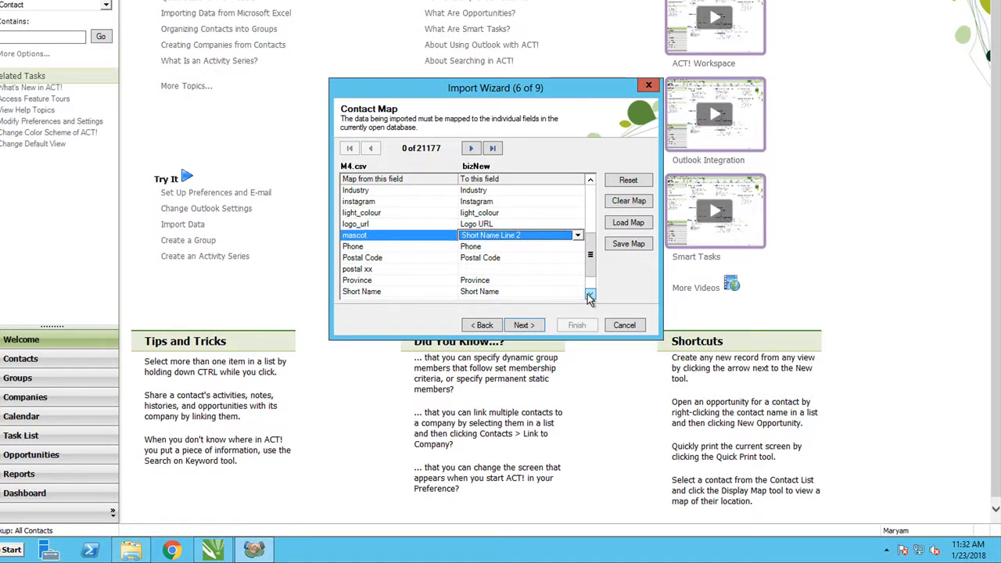
pyautogui.click(451, 269)
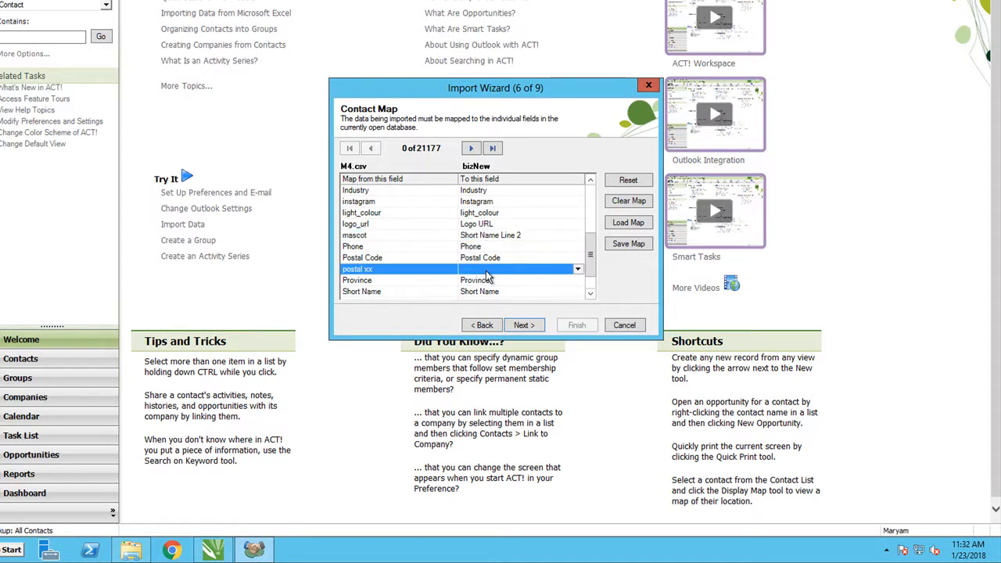
pyautogui.click(487, 271)
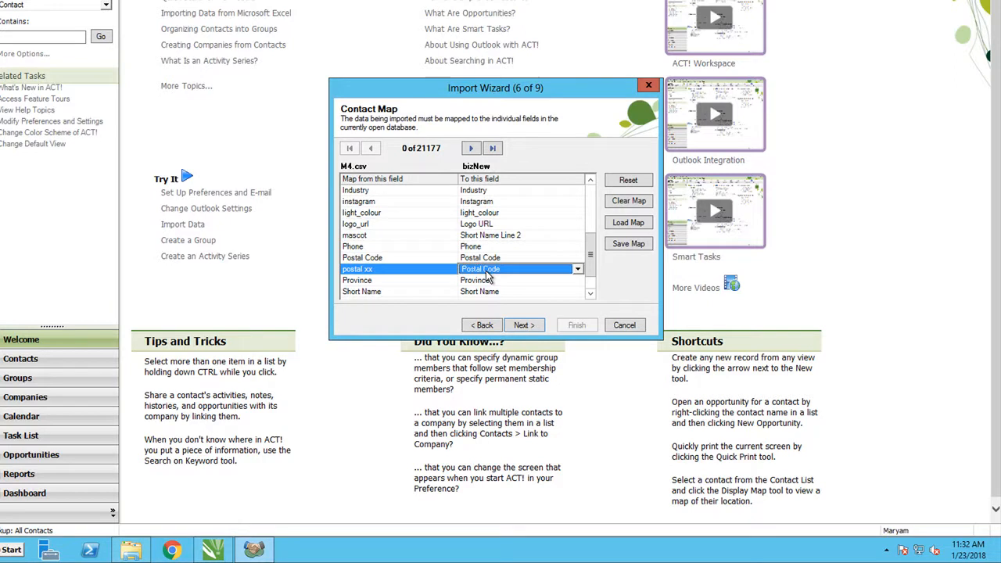
pyautogui.click(576, 273)
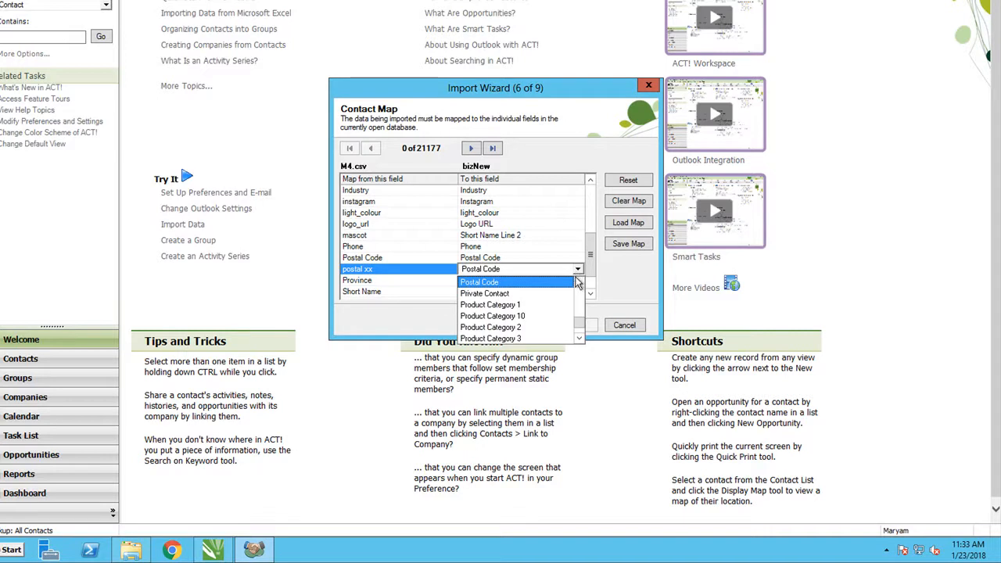
pyautogui.click(579, 283)
pyautogui.click(578, 284)
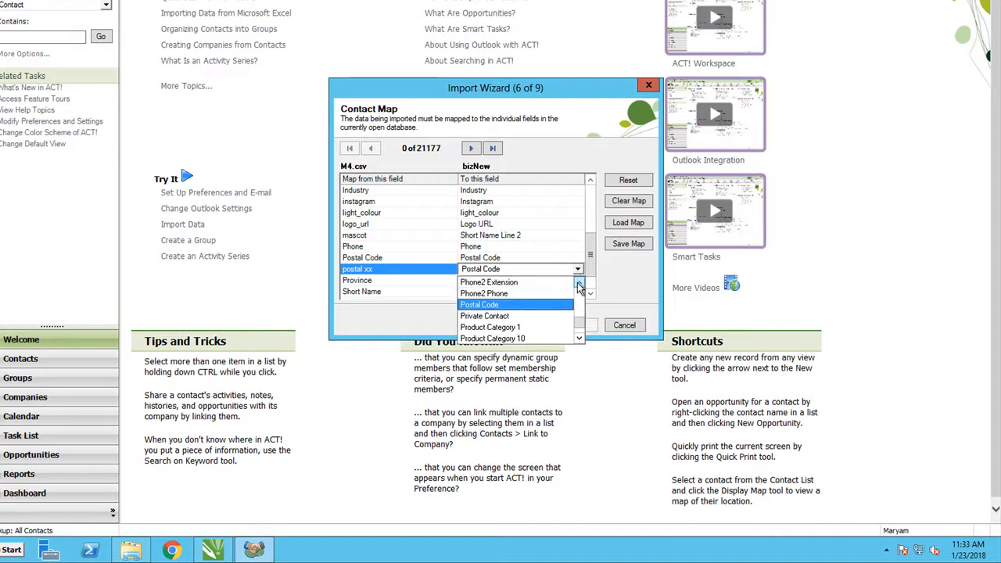
pyautogui.click(579, 339)
pyautogui.click(580, 339)
pyautogui.click(580, 338)
pyautogui.click(580, 339)
pyautogui.click(580, 339)
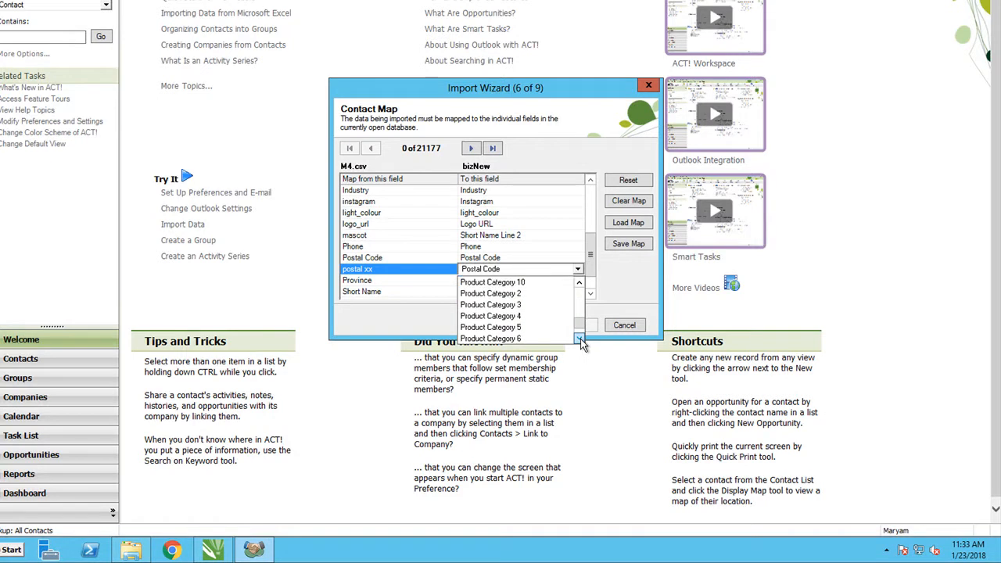
pyautogui.click(580, 340)
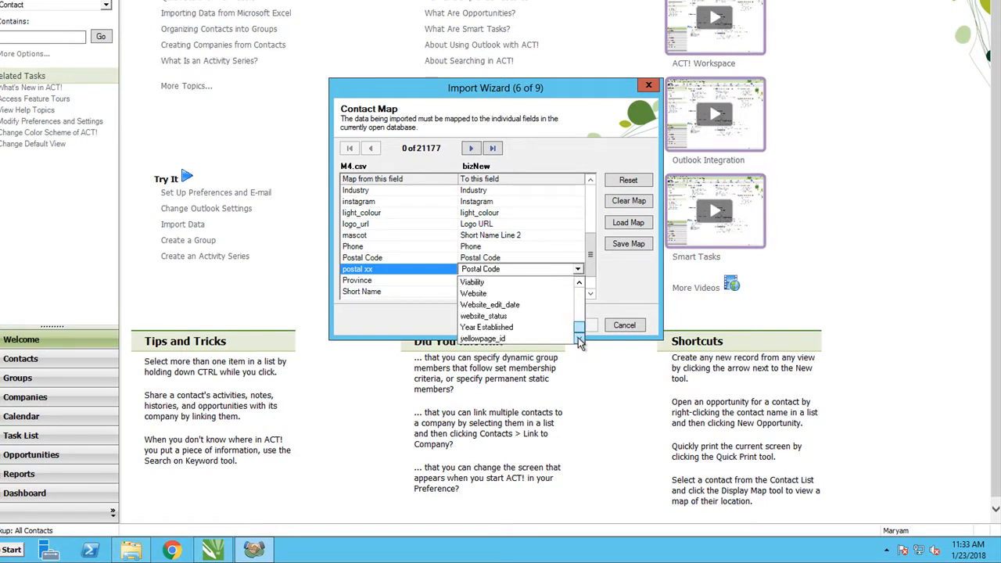
pyautogui.click(580, 284)
pyautogui.click(580, 284)
pyautogui.click(580, 284)
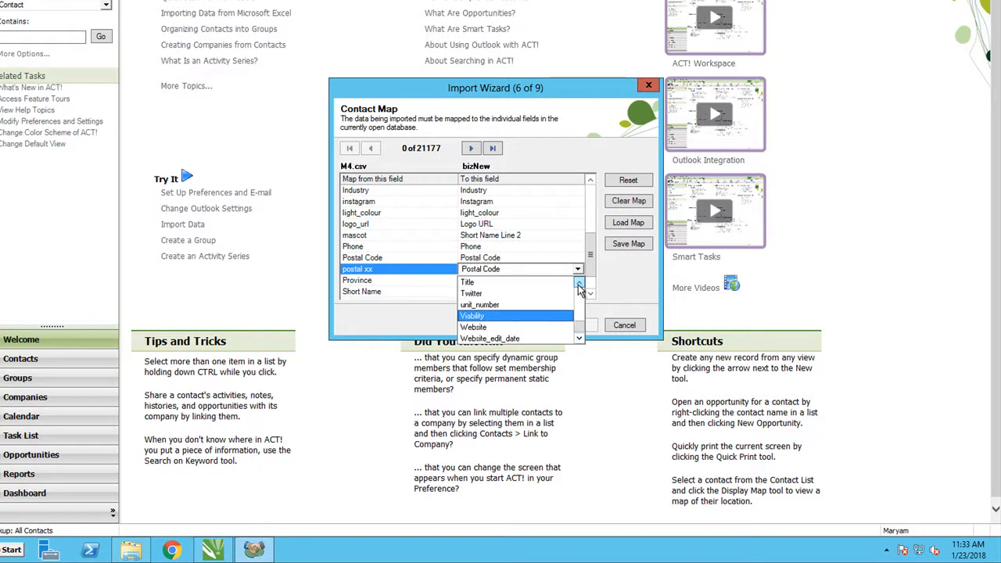
pyautogui.click(580, 284)
pyautogui.click(580, 284)
pyautogui.click(580, 284)
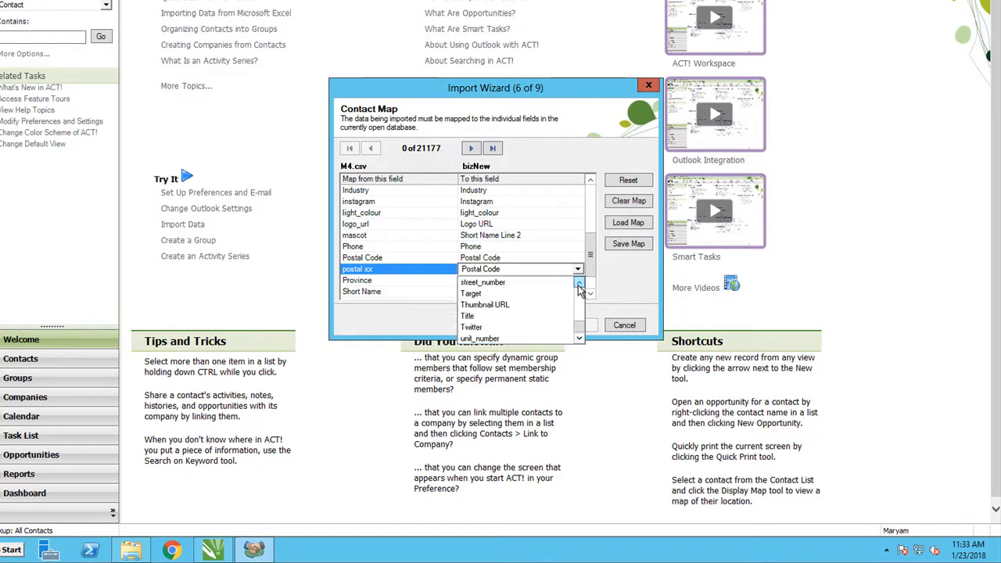
pyautogui.click(580, 284)
pyautogui.click(579, 284)
pyautogui.click(579, 284)
pyautogui.click(579, 283)
pyautogui.click(579, 284)
pyautogui.click(580, 284)
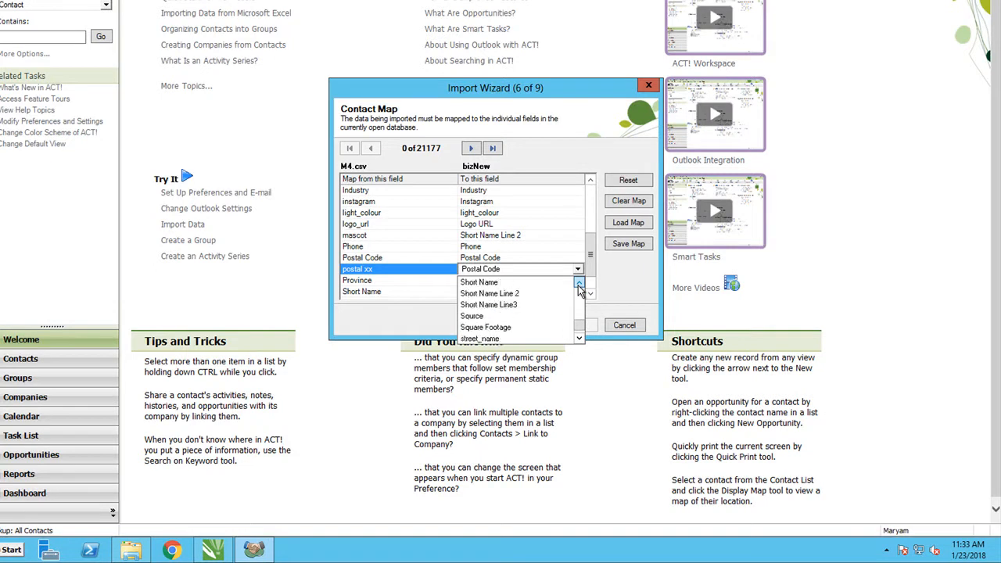
pyautogui.click(579, 284)
pyautogui.click(579, 284)
pyautogui.click(579, 284)
pyautogui.click(580, 284)
pyautogui.click(580, 284)
pyautogui.click(579, 284)
pyautogui.click(579, 284)
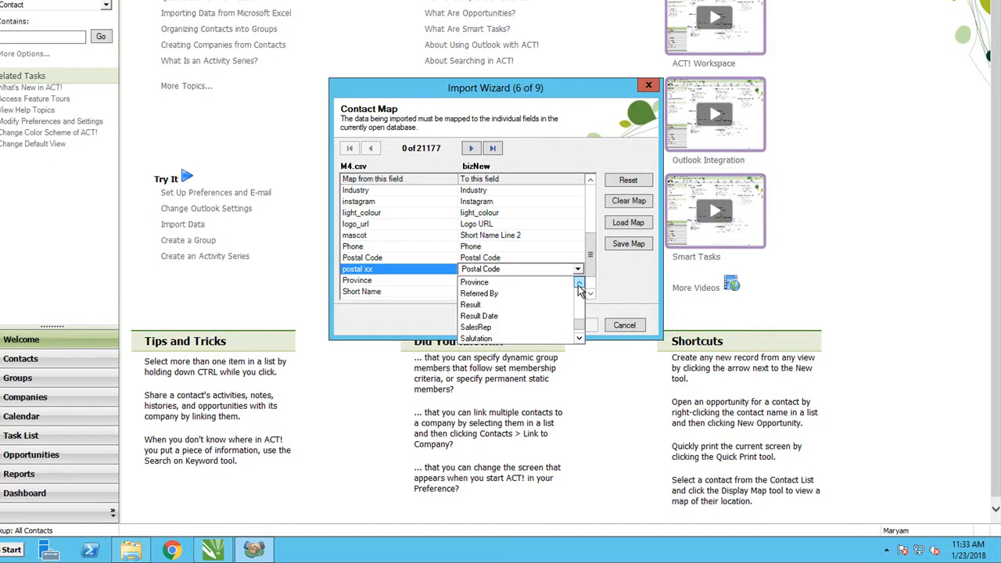
pyautogui.click(470, 306)
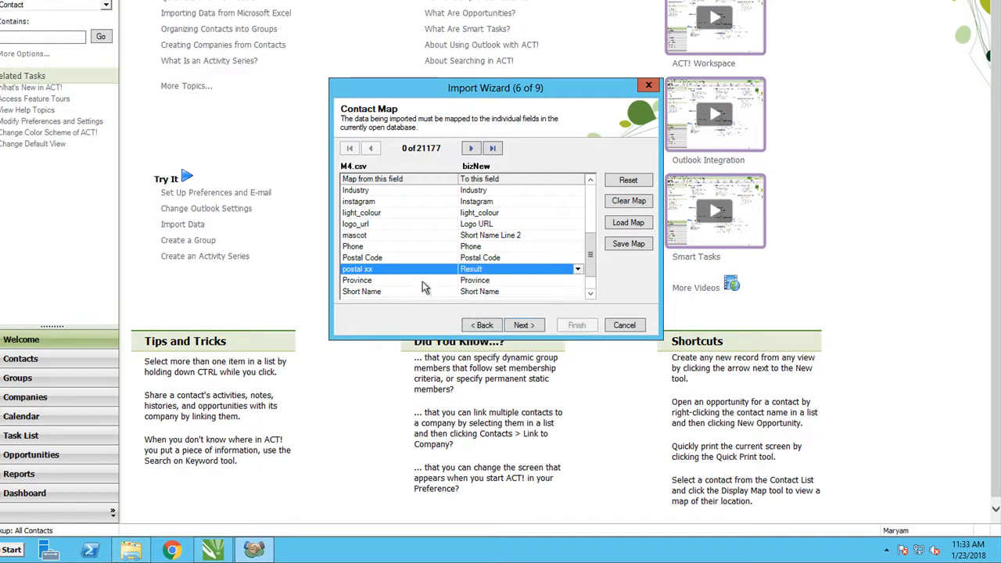
# Map the source field ViabilityOfBusiness to Viability
pyautogui.click(591, 295)
pyautogui.click(592, 297)
pyautogui.click(591, 297)
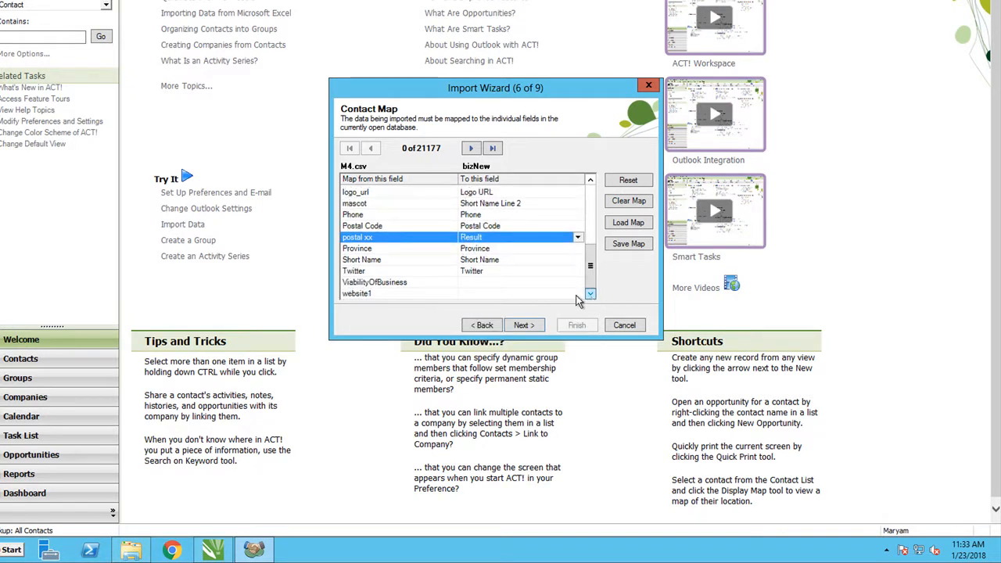
pyautogui.click(494, 283)
pyautogui.press('v')
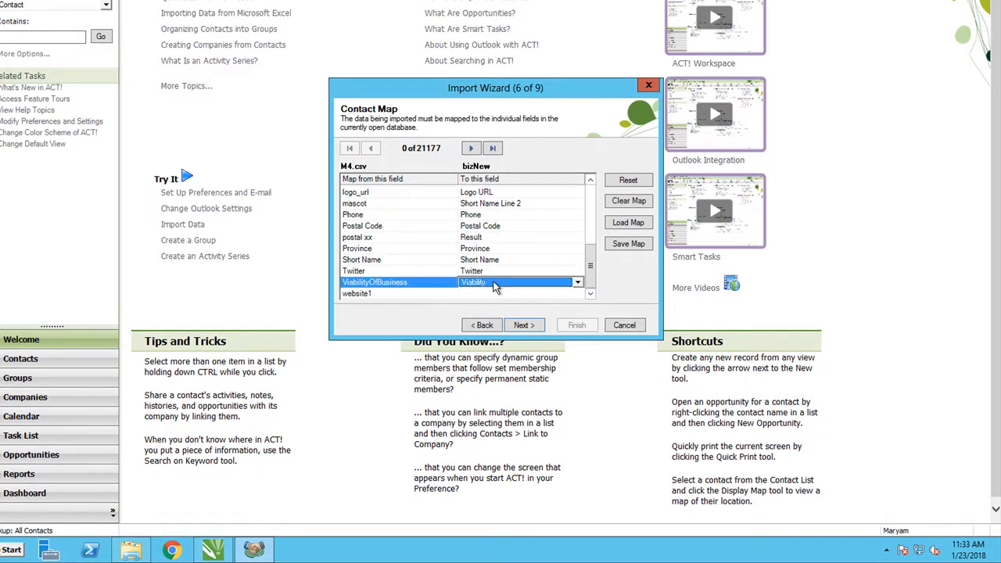
# Map the source field website1 to Website and accept the contact map
pyautogui.click(490, 294)
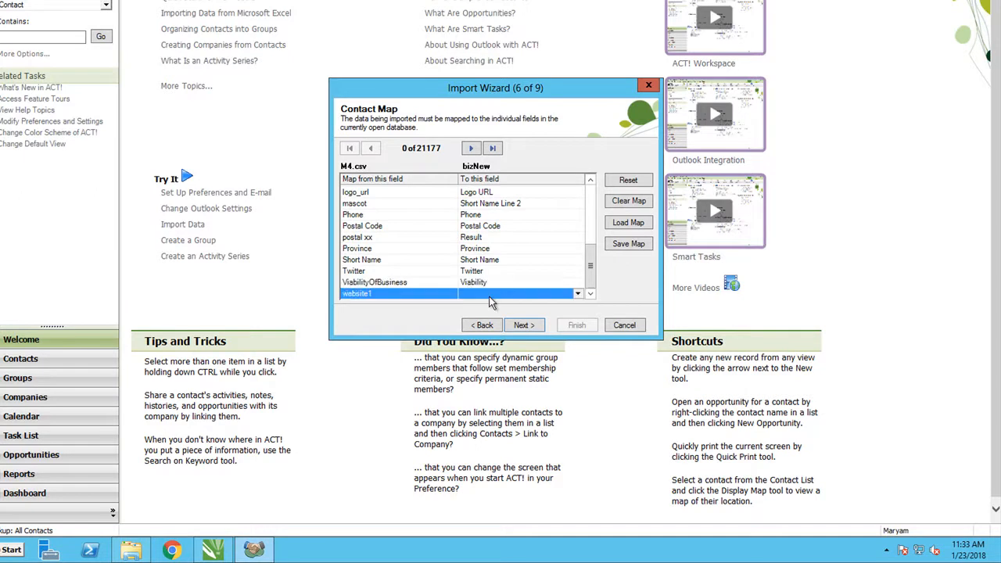
pyautogui.press('w')
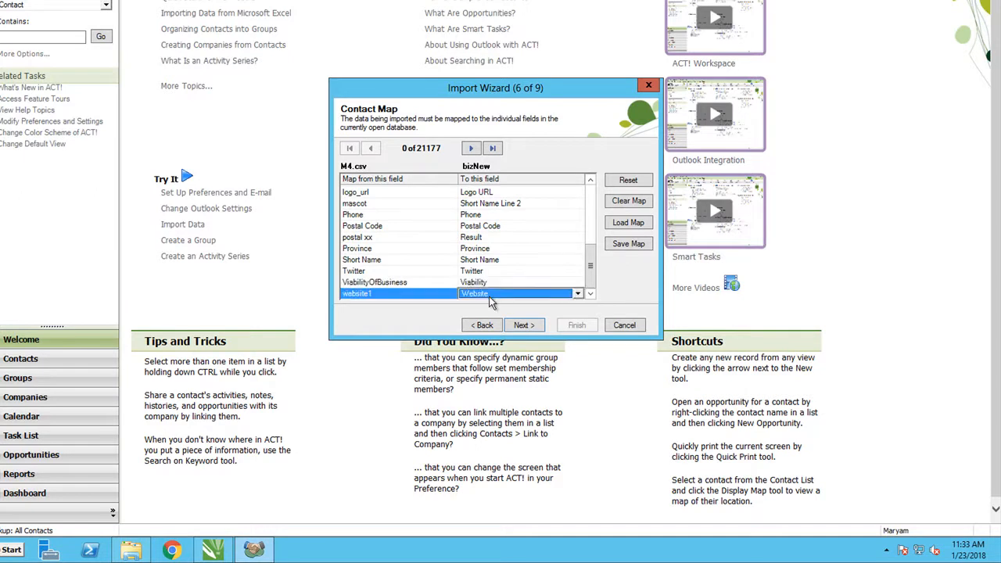
pyautogui.click(538, 327)
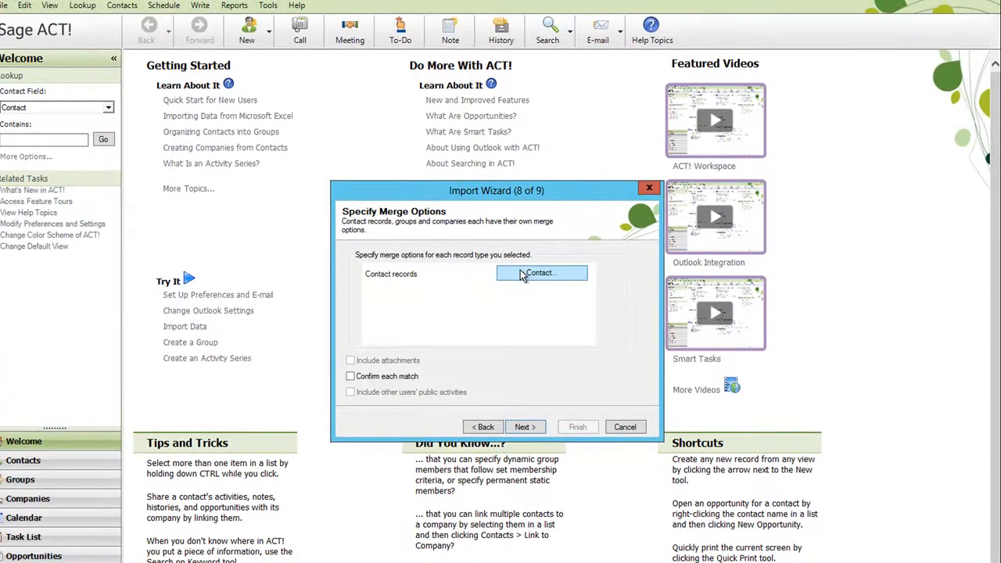
# Set the contact merge options to Replace with source contact for matching records and Do not add for non-matching records
pyautogui.click(522, 274)
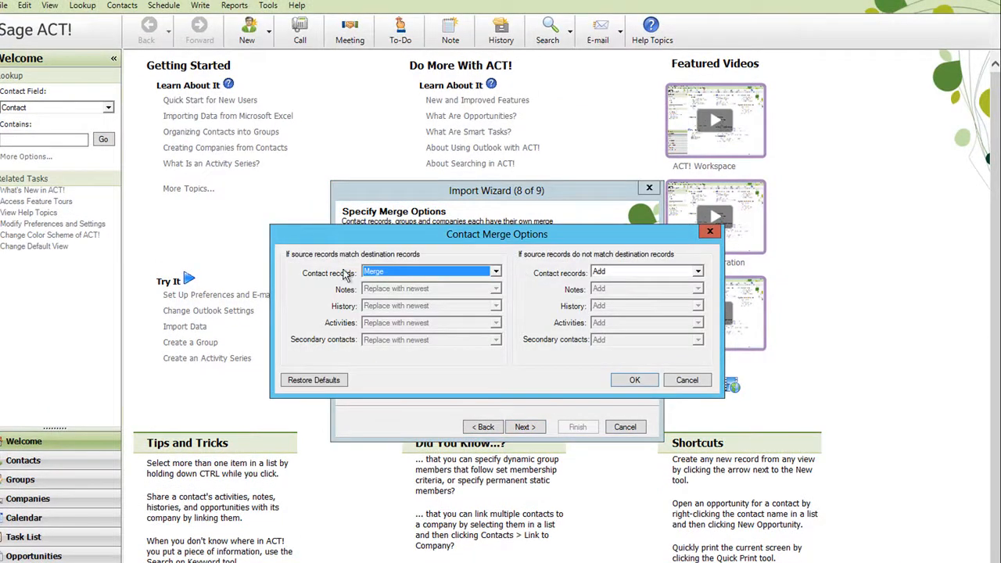
pyautogui.click(419, 274)
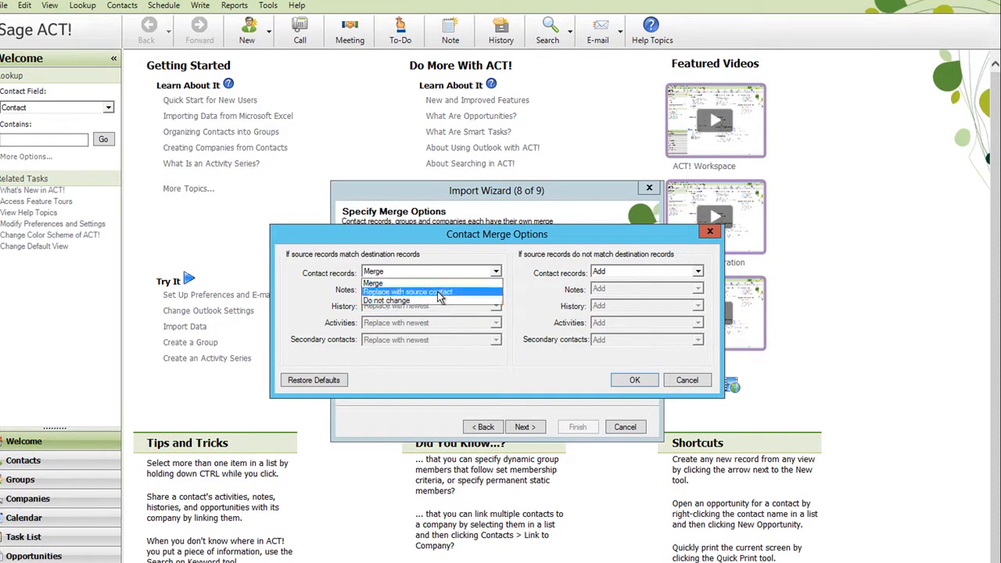
pyautogui.click(438, 293)
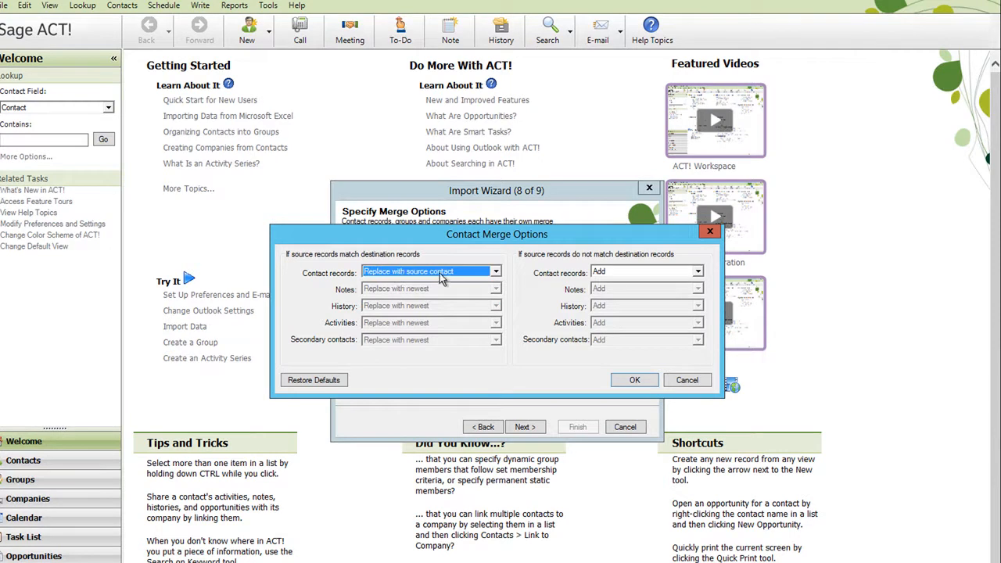
pyautogui.click(651, 273)
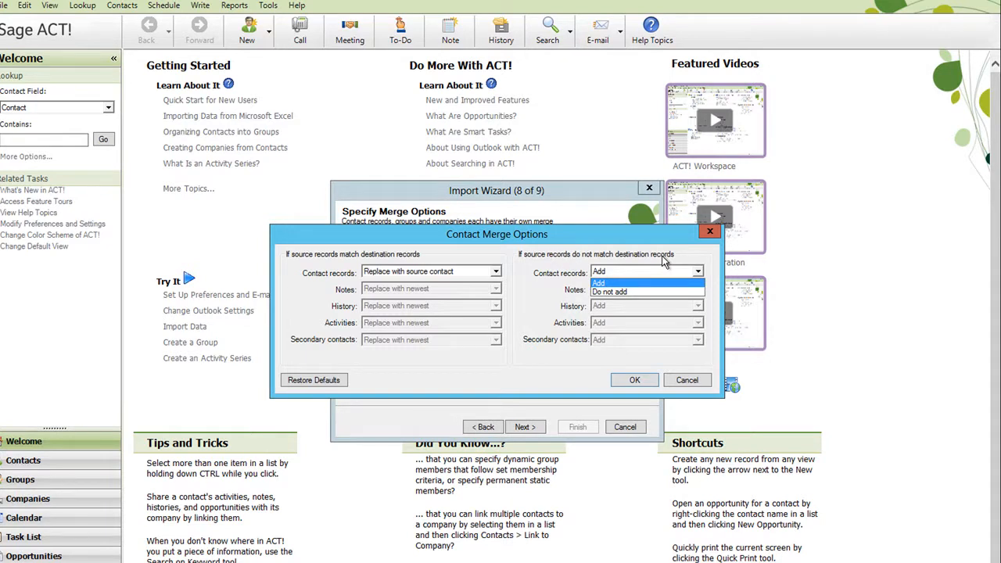
pyautogui.click(639, 291)
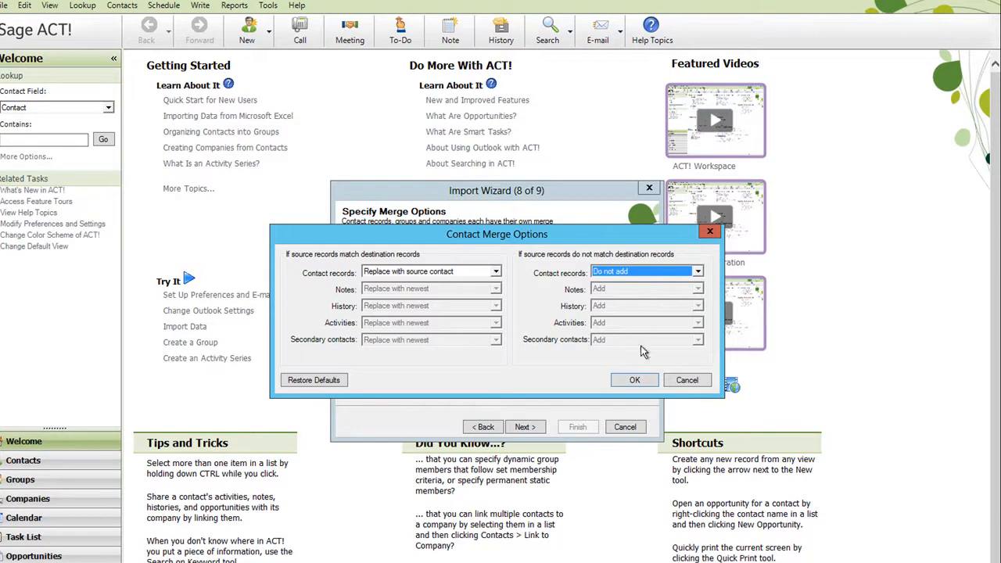
pyautogui.click(633, 379)
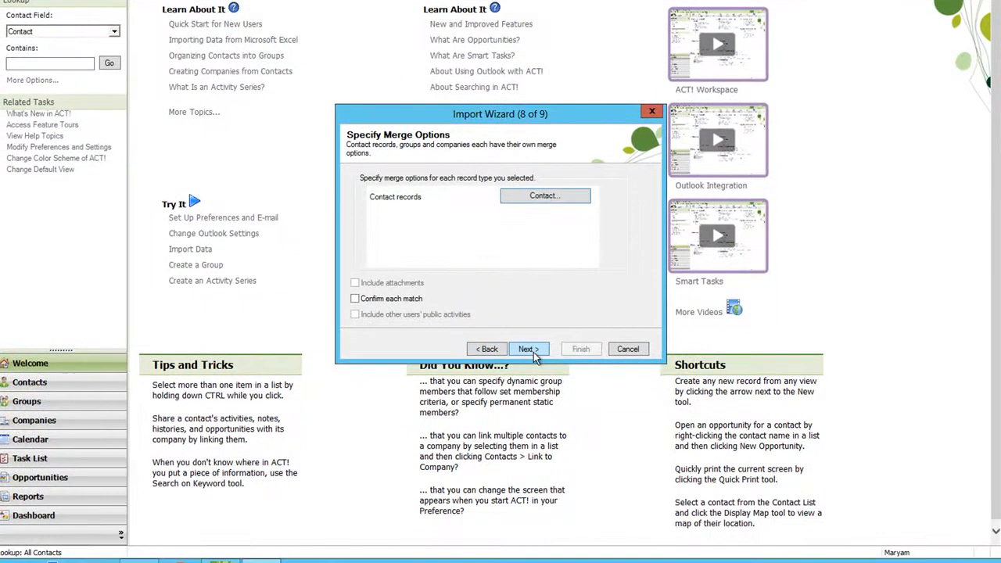
# Complete the import wizard to run the M4.csv contact import, and switch back to the Sage ACT! bizNew window
pyautogui.click(530, 428)
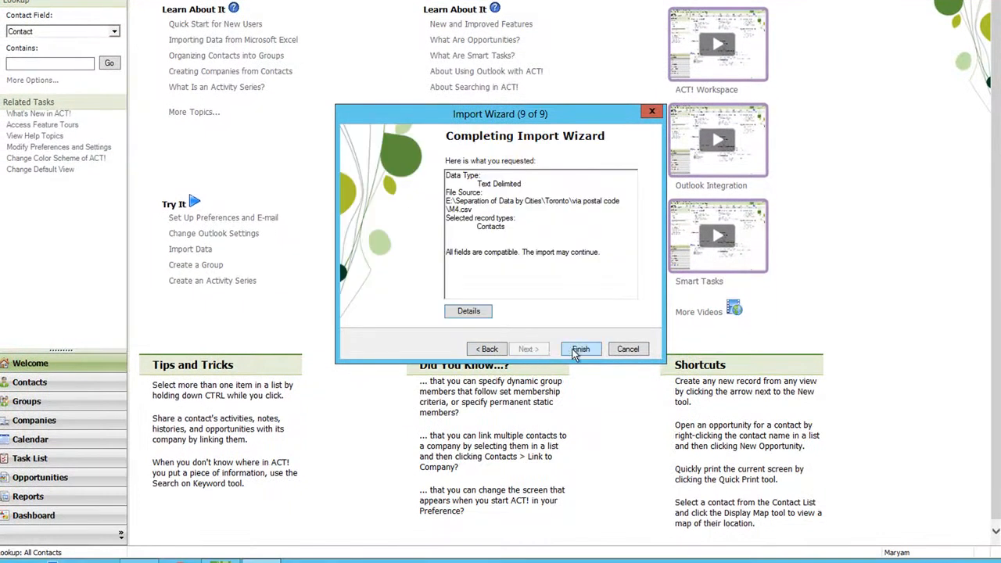
pyautogui.click(581, 349)
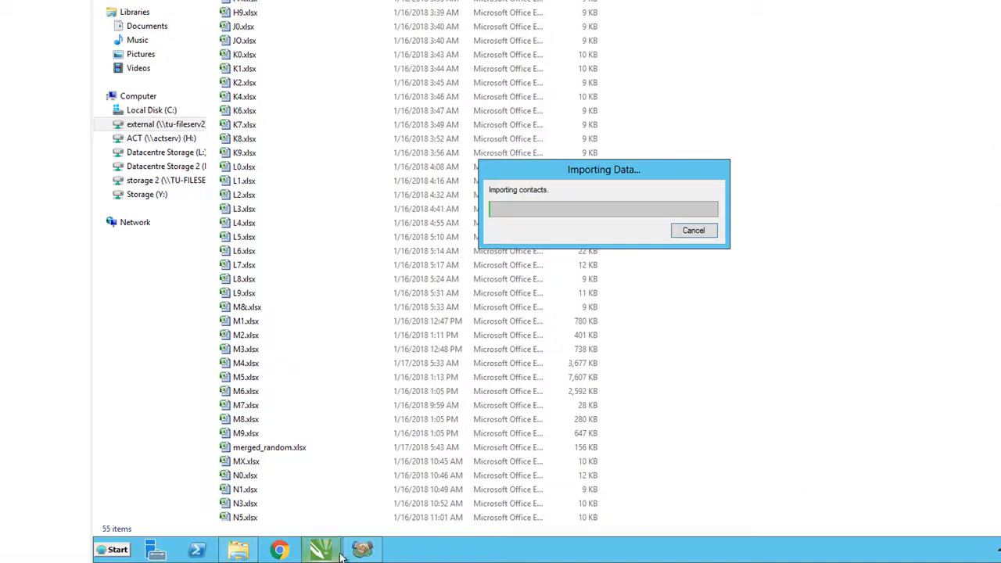
pyautogui.click(351, 551)
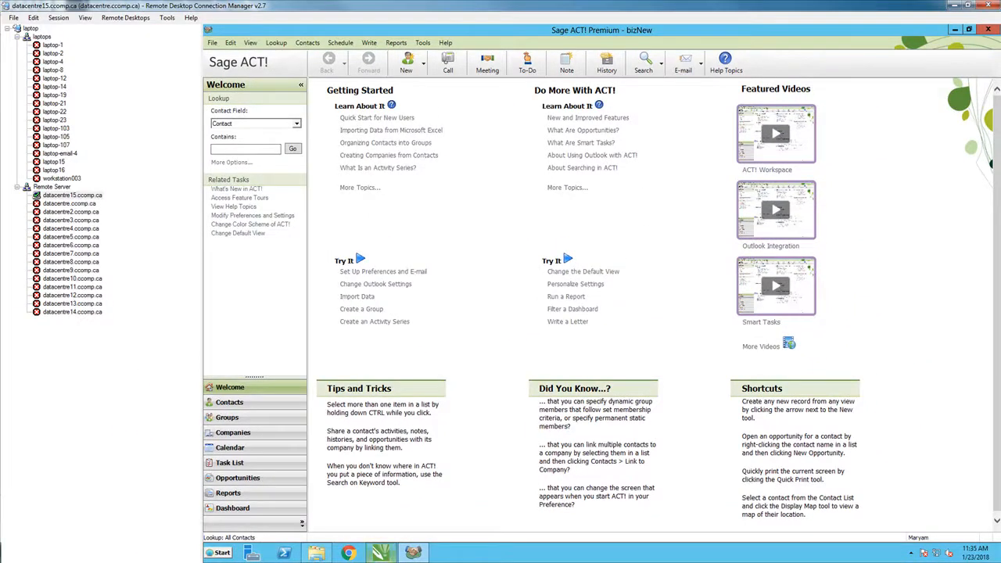
pyautogui.moveTo(415, 555)
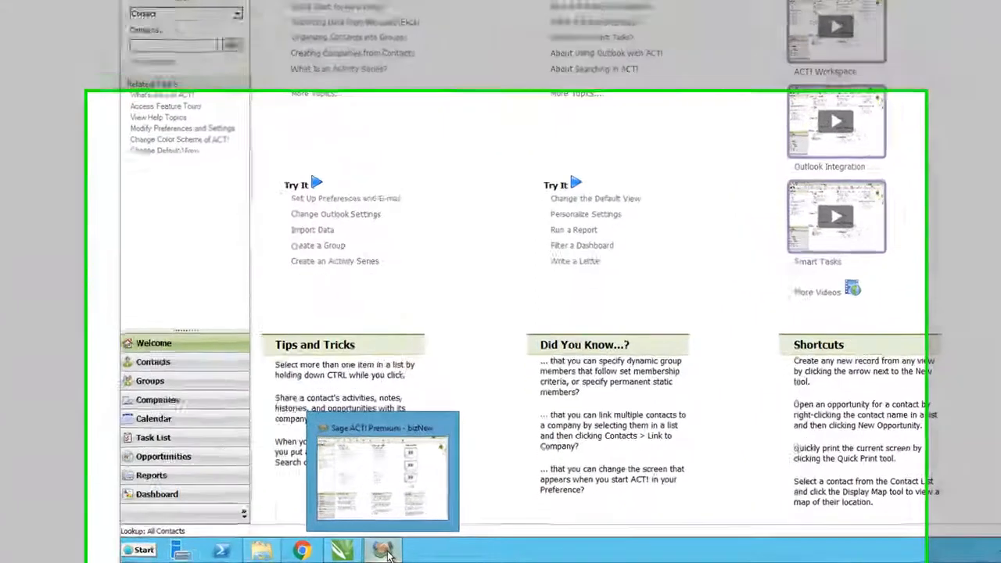